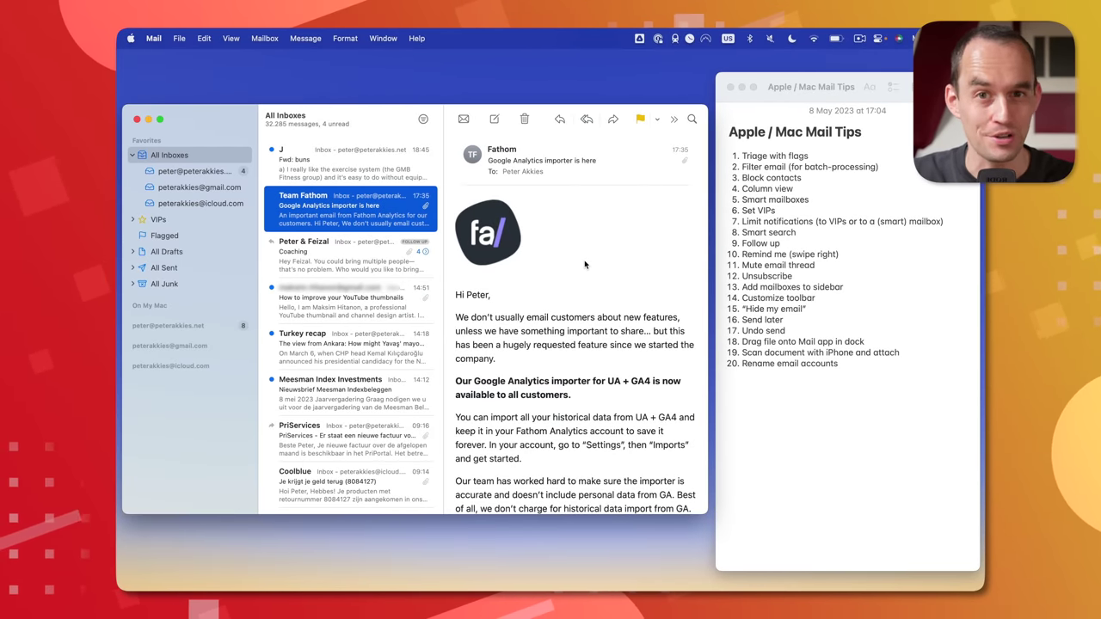
# - Flag the Fwd: buns, YouTube thumbnails and Meesman Index Investments messages, then open the Flagged mailbox
pyautogui.click(390, 168)
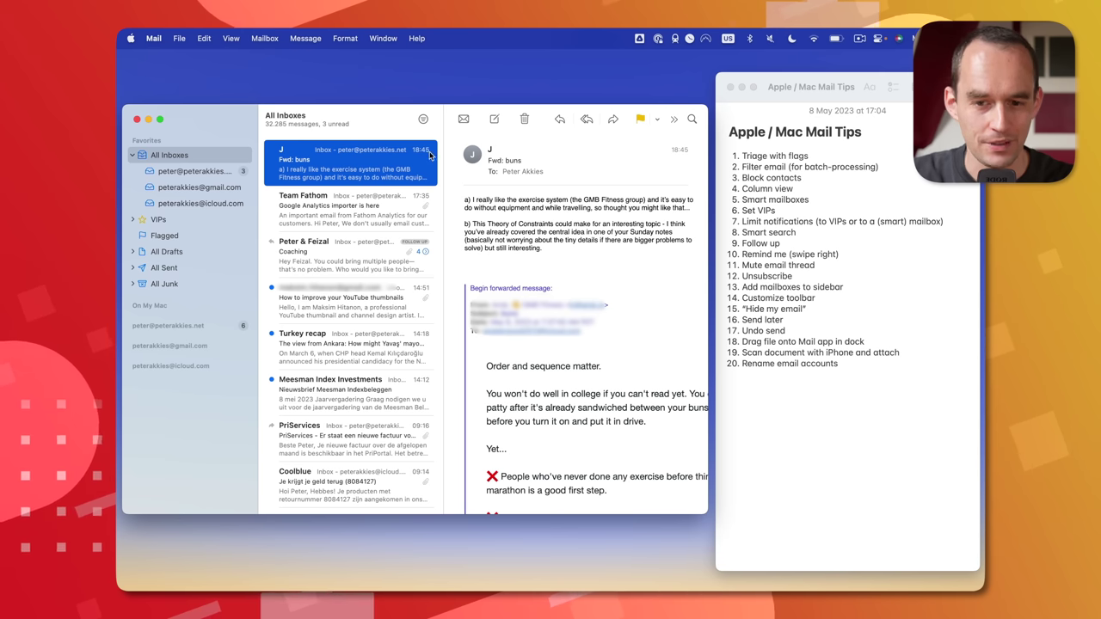
pyautogui.press('super+shift+l')
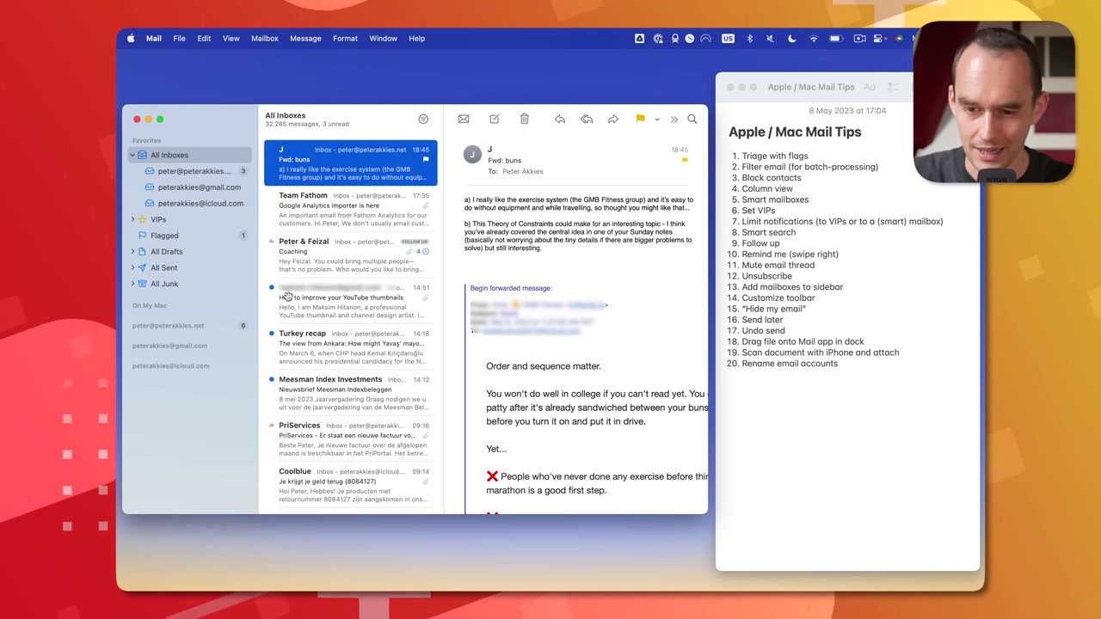
pyautogui.click(338, 300)
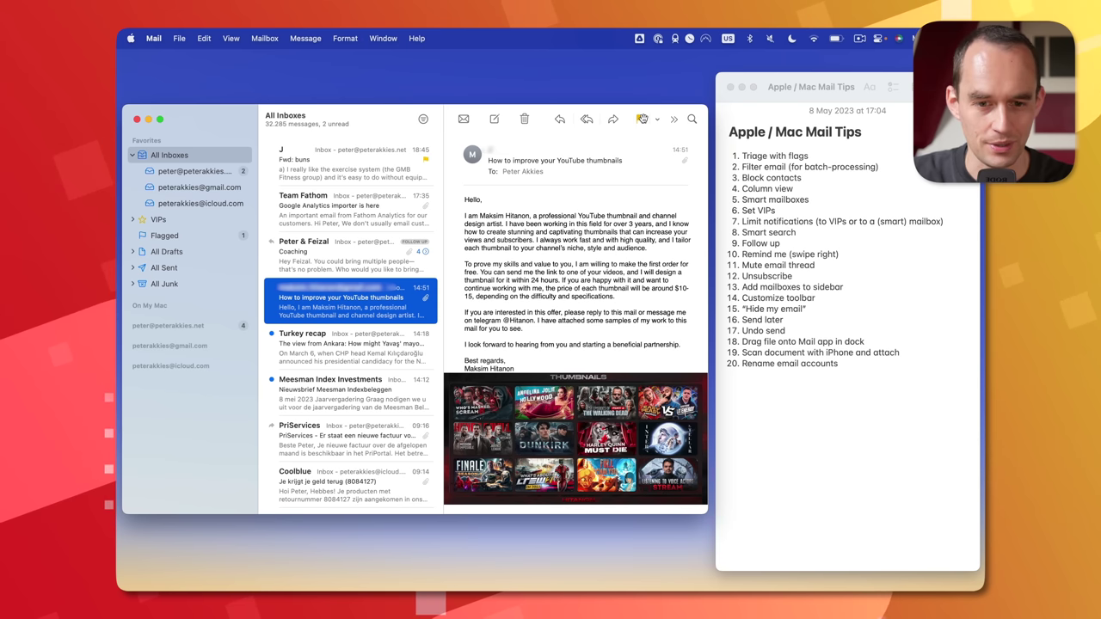
pyautogui.click(370, 392)
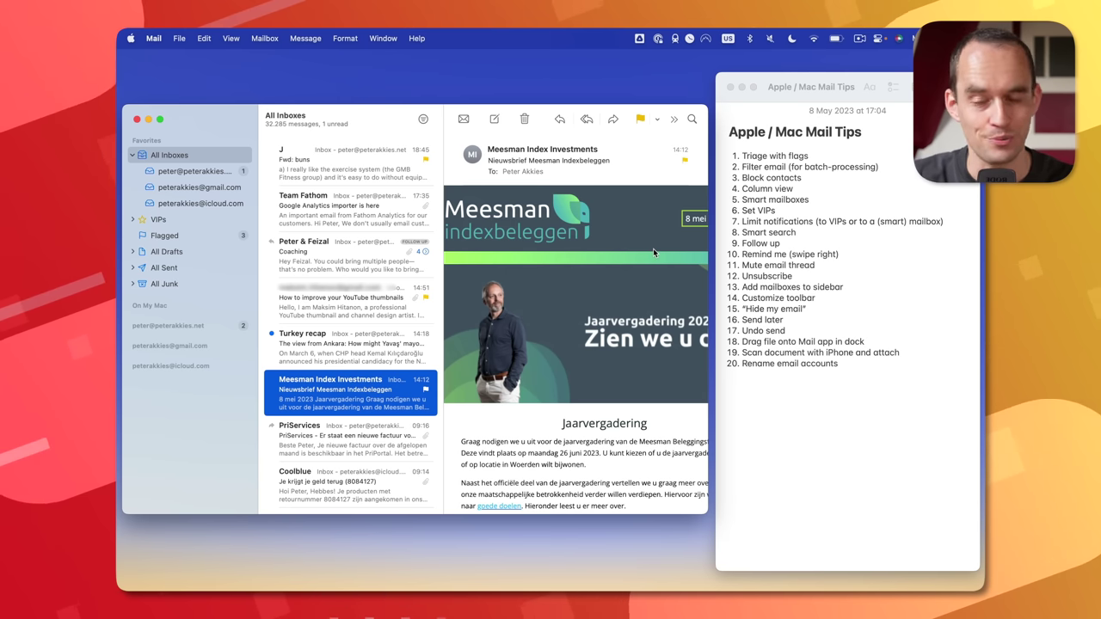
pyautogui.click(205, 236)
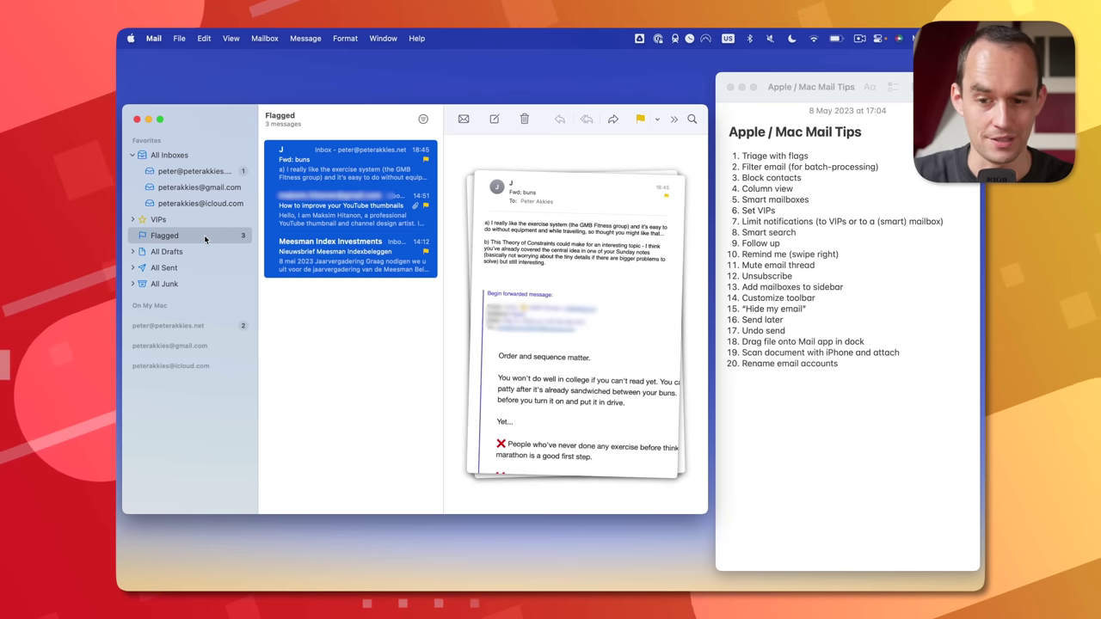
# - Make the YouTube thumbnails and Fwd: buns flags Blue, then expand Flagged into Blue and Yellow
pyautogui.click(369, 267)
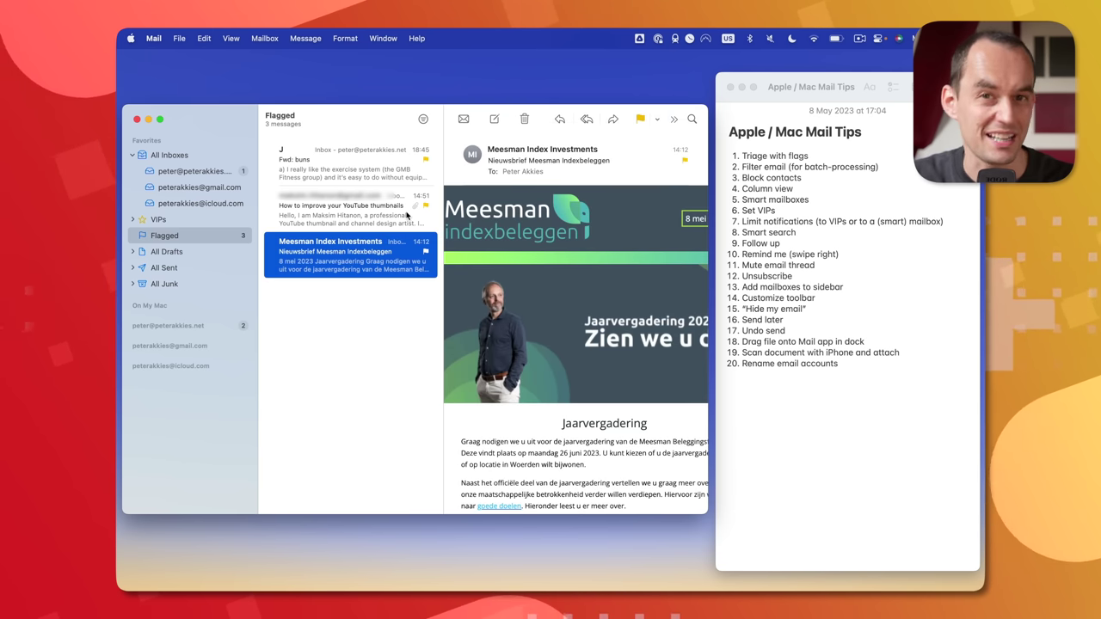
pyautogui.click(408, 216)
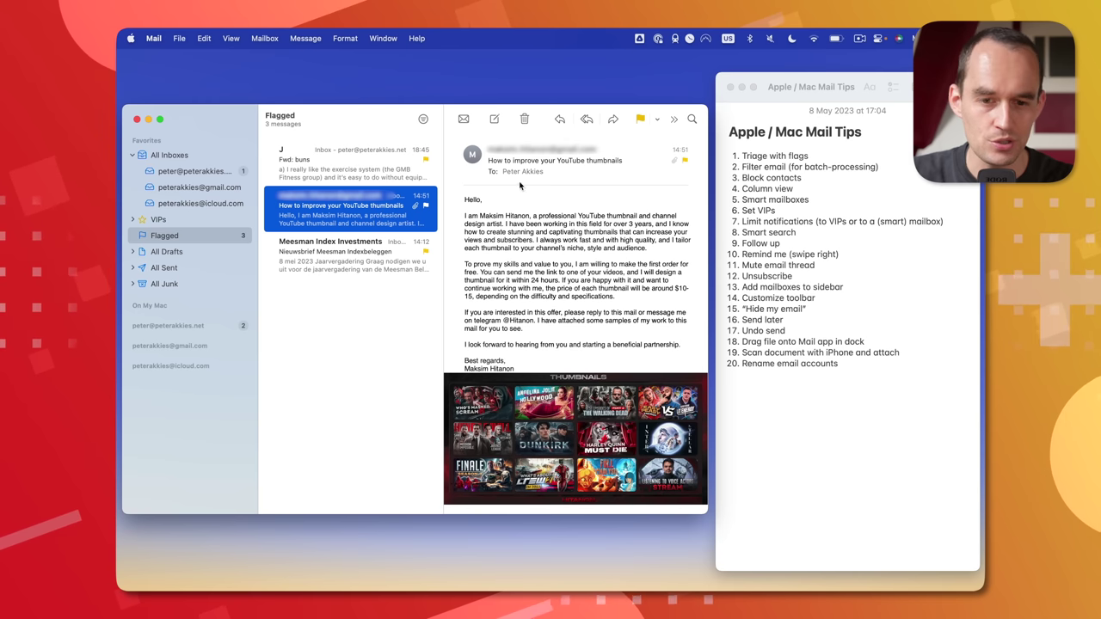
pyautogui.click(656, 118)
pyautogui.click(684, 199)
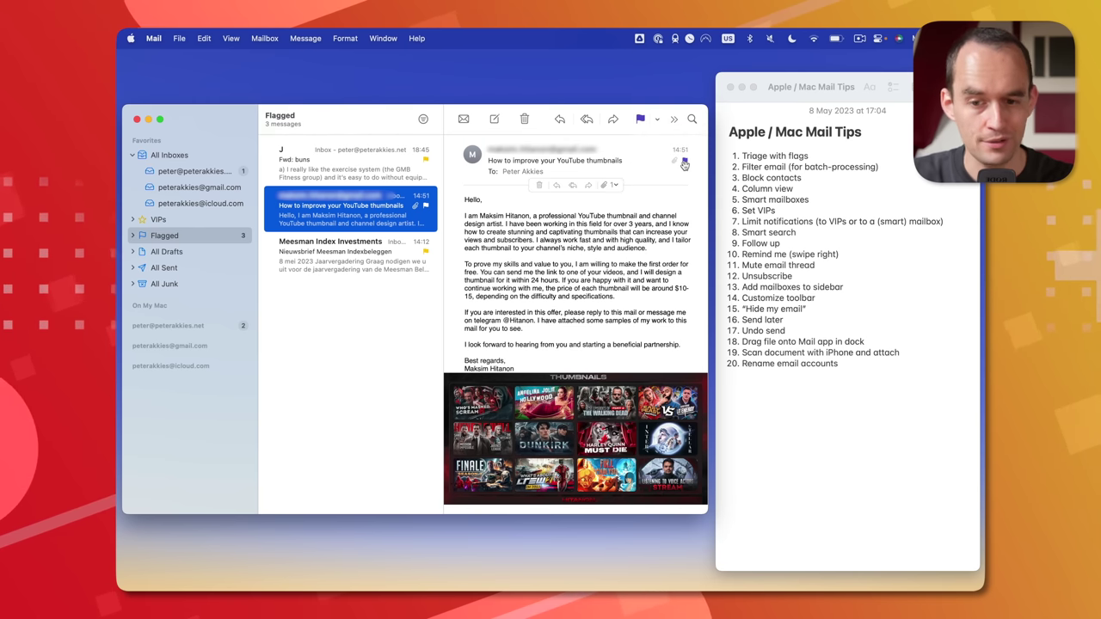
pyautogui.press('Up')
pyautogui.click(656, 119)
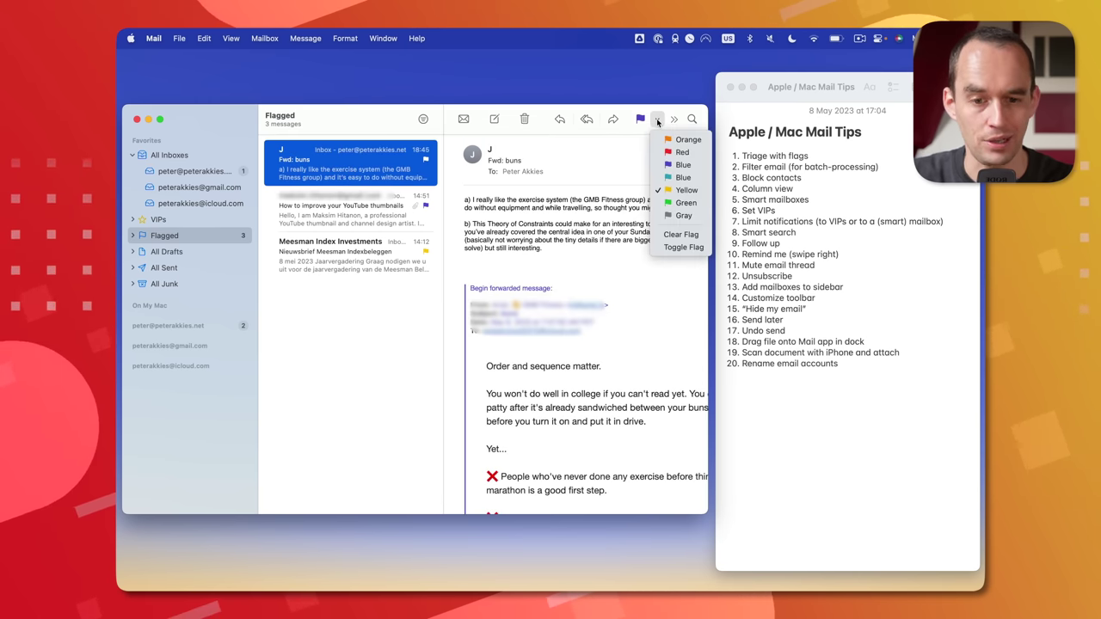
pyautogui.click(683, 164)
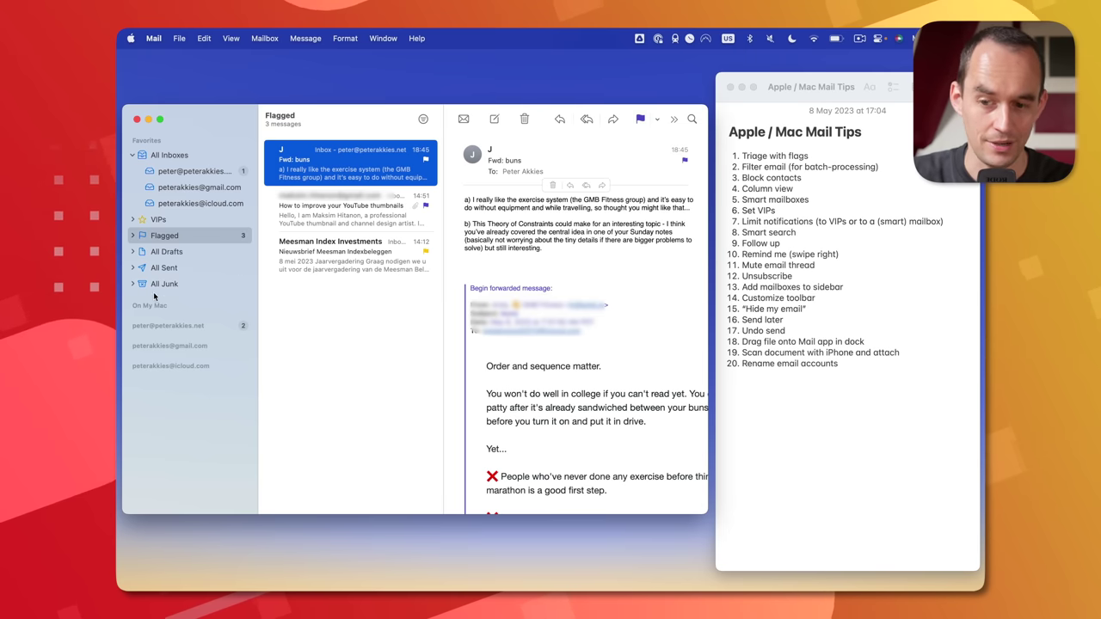
pyautogui.click(133, 235)
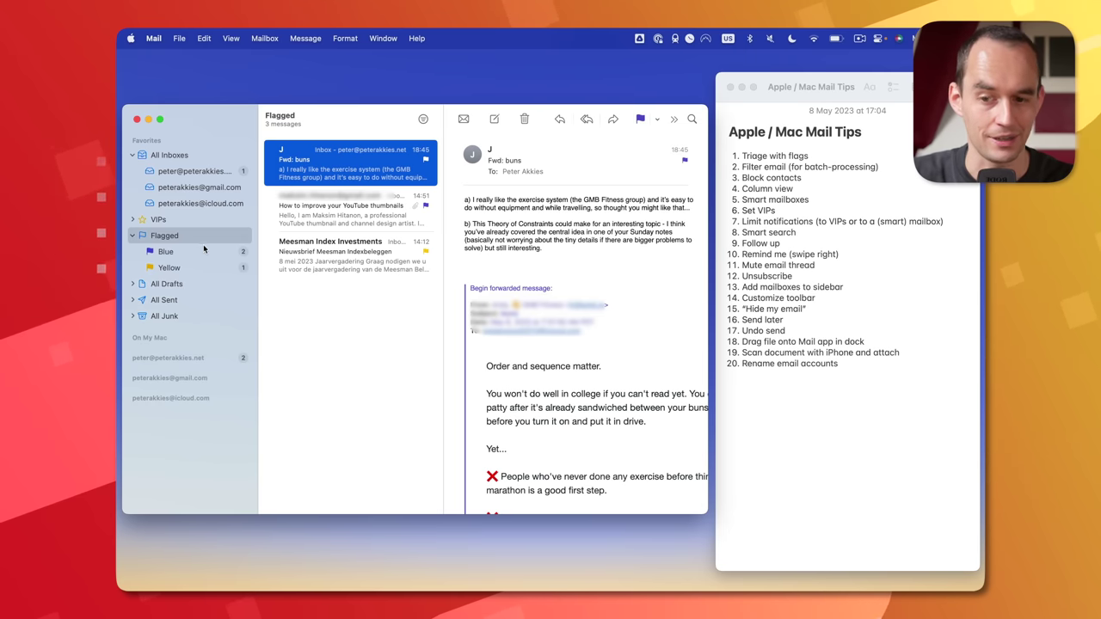
# - Rename the Yellow flag mailbox to 'Set Aside'
pyautogui.click(166, 251)
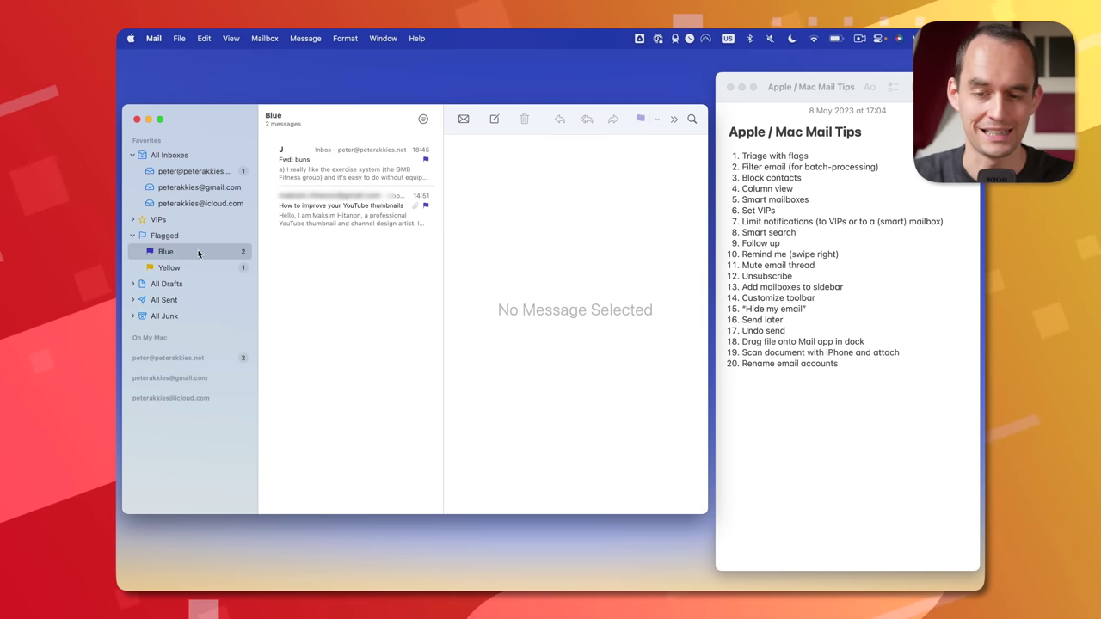
pyautogui.click(202, 267)
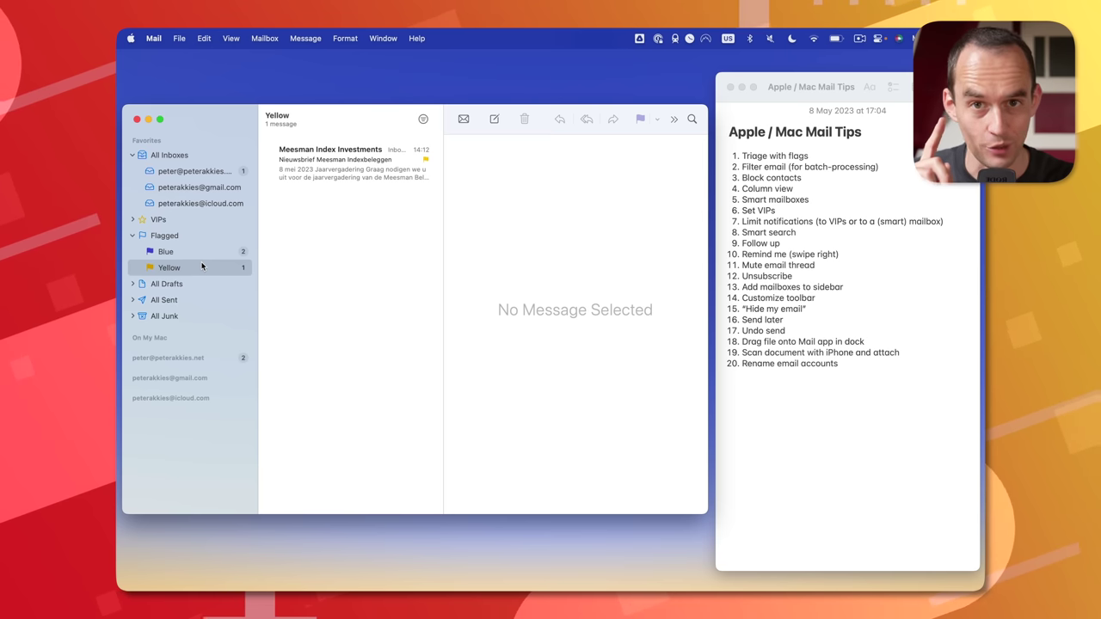
pyautogui.rightClick(201, 265)
pyautogui.click(225, 305)
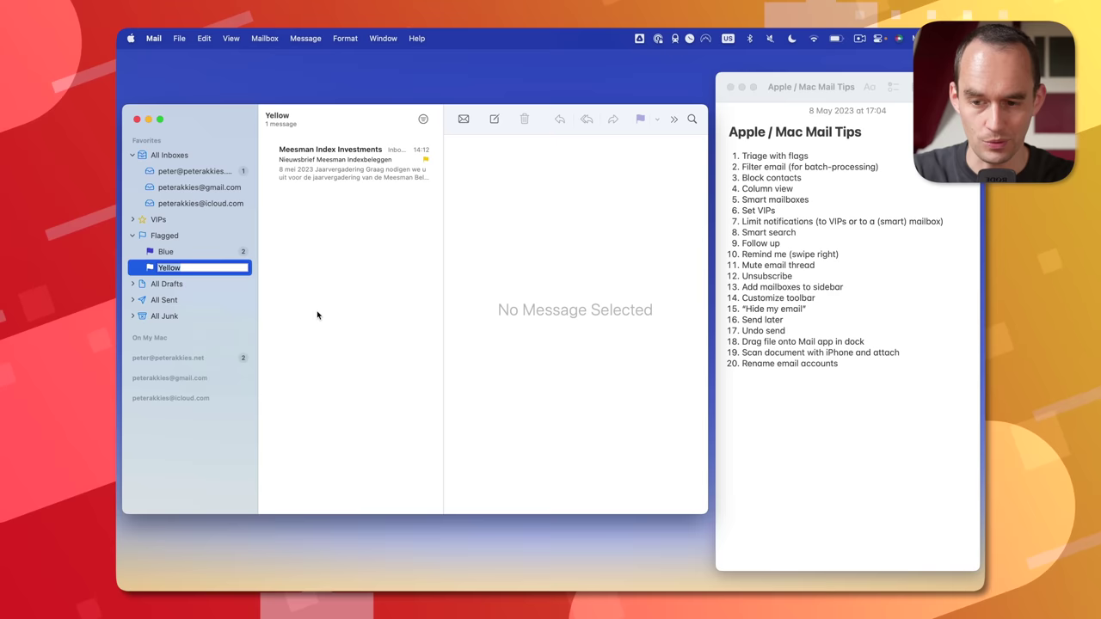
pyautogui.write('Set Aside')
pyautogui.press('Return')
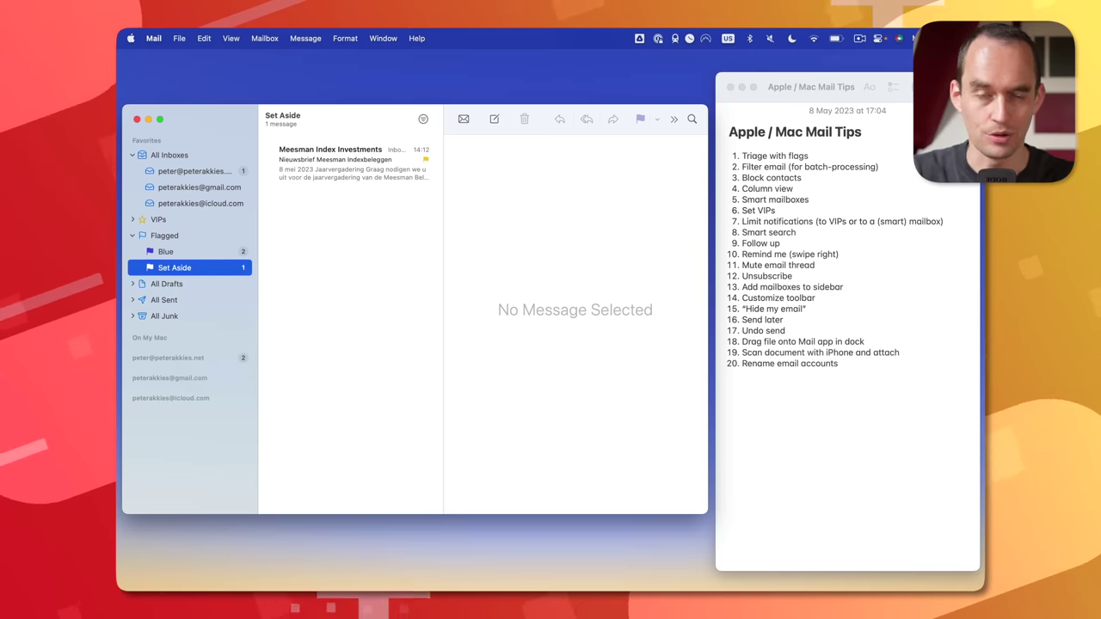
# - Rename the Blue flag mailbox to 'Reply Later'
pyautogui.rightClick(194, 251)
pyautogui.click(235, 294)
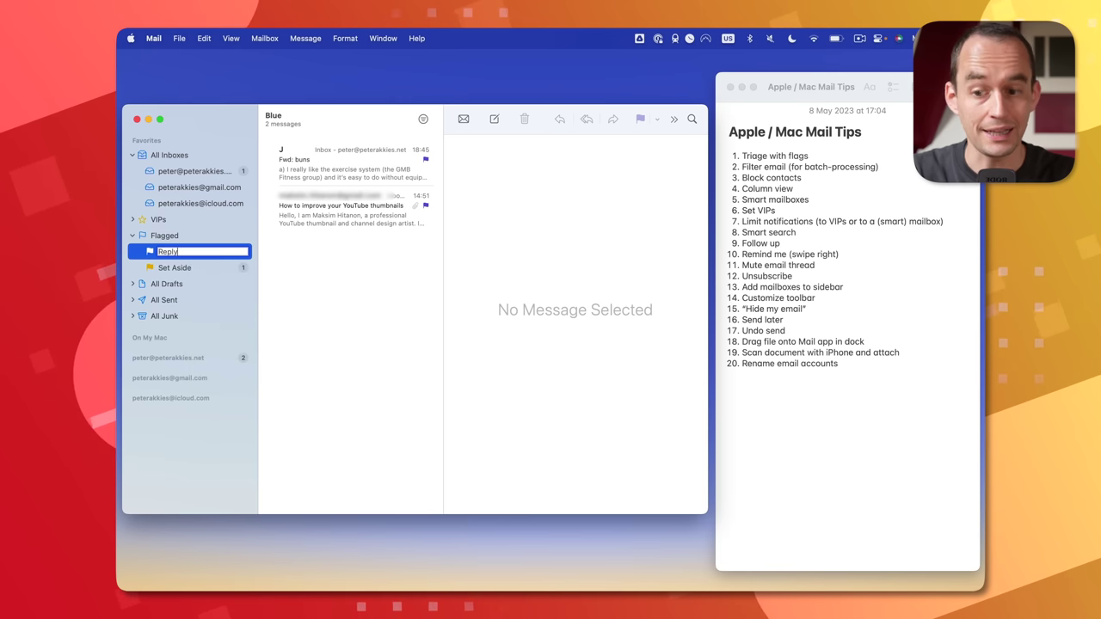
pyautogui.write('Reply Later')
pyautogui.press('Return')
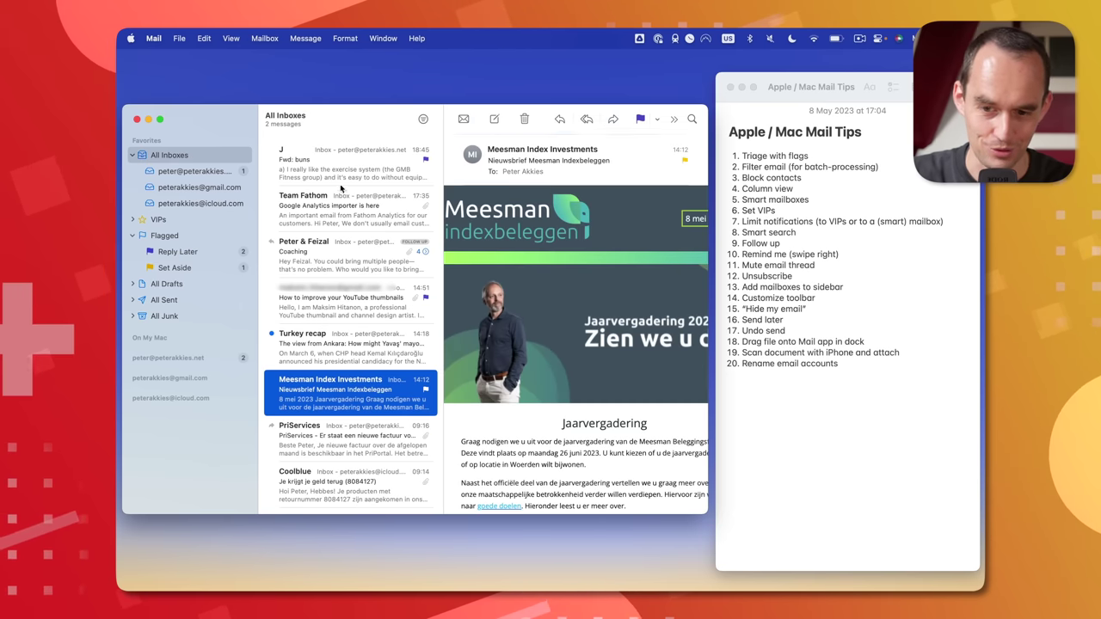
# - Look at the flag colours for the Team Fathom email without applying one, then return to Flagged
pyautogui.click(341, 193)
pyautogui.click(657, 119)
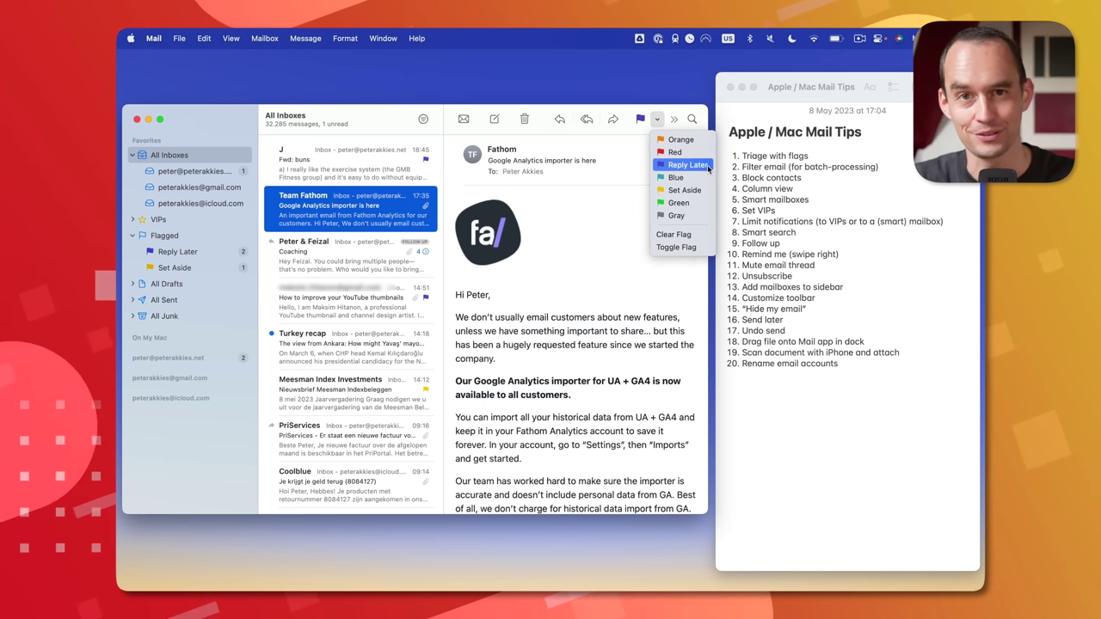
pyautogui.click(392, 125)
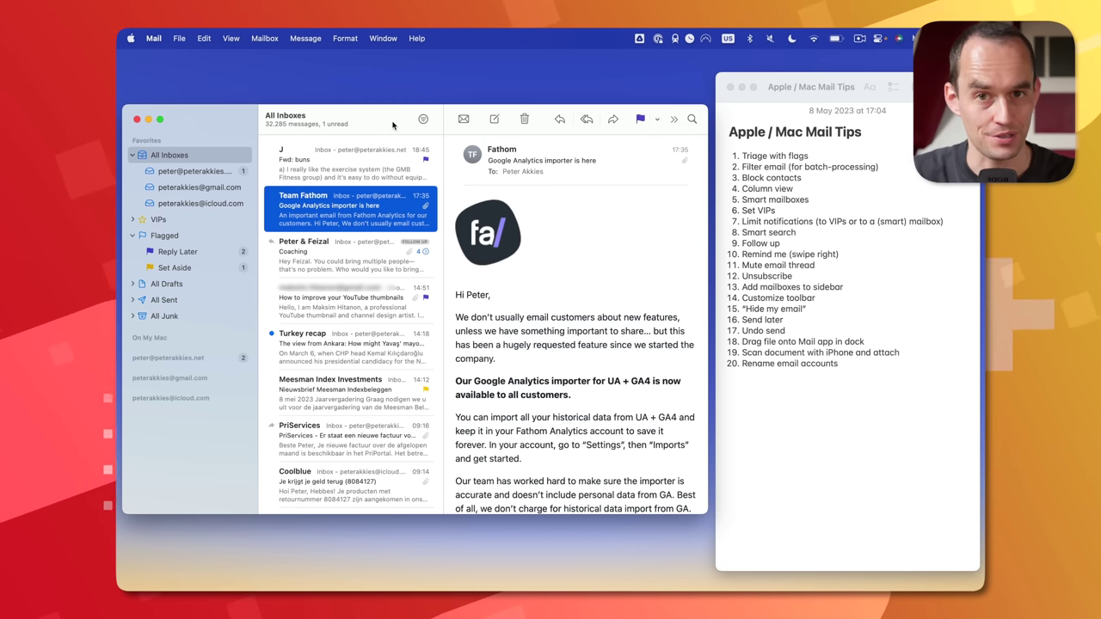
pyautogui.click(168, 236)
pyautogui.click(159, 155)
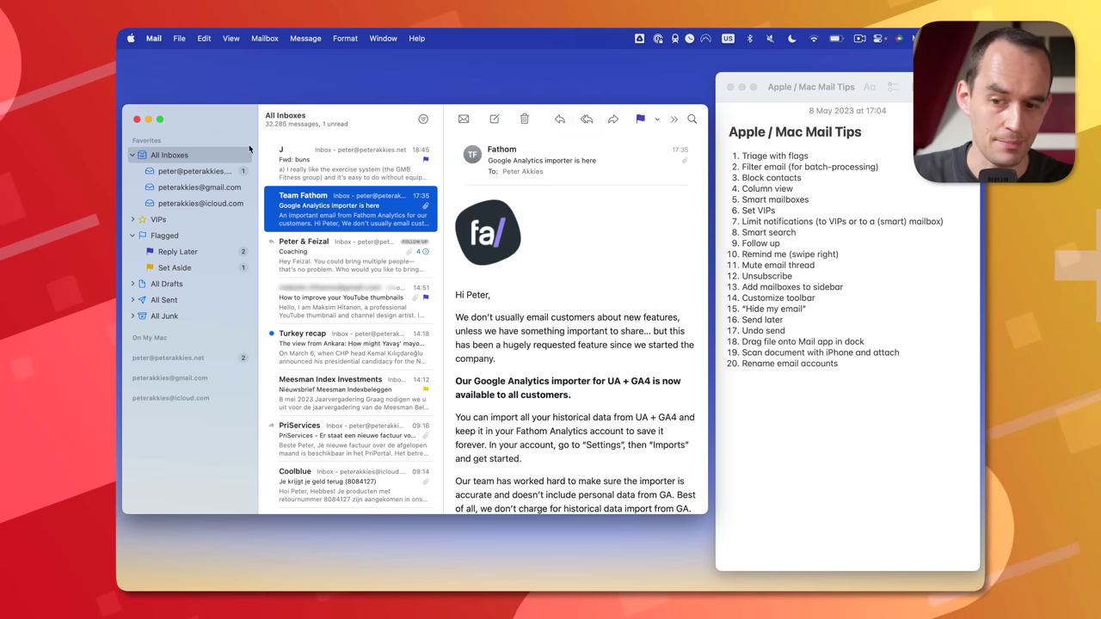
pyautogui.click(424, 121)
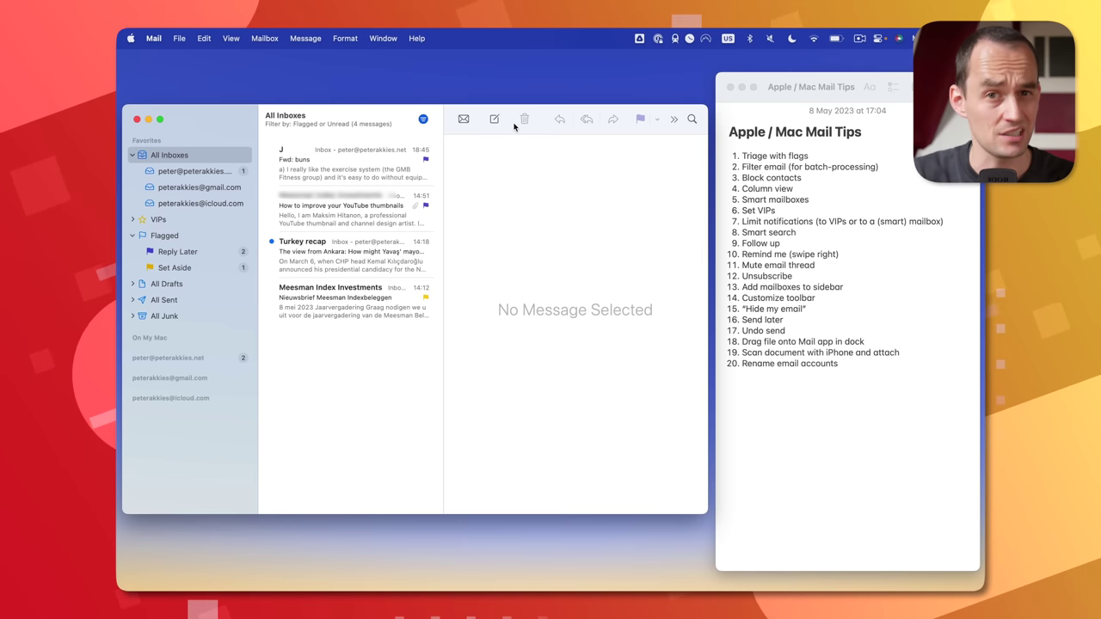
pyautogui.click(423, 119)
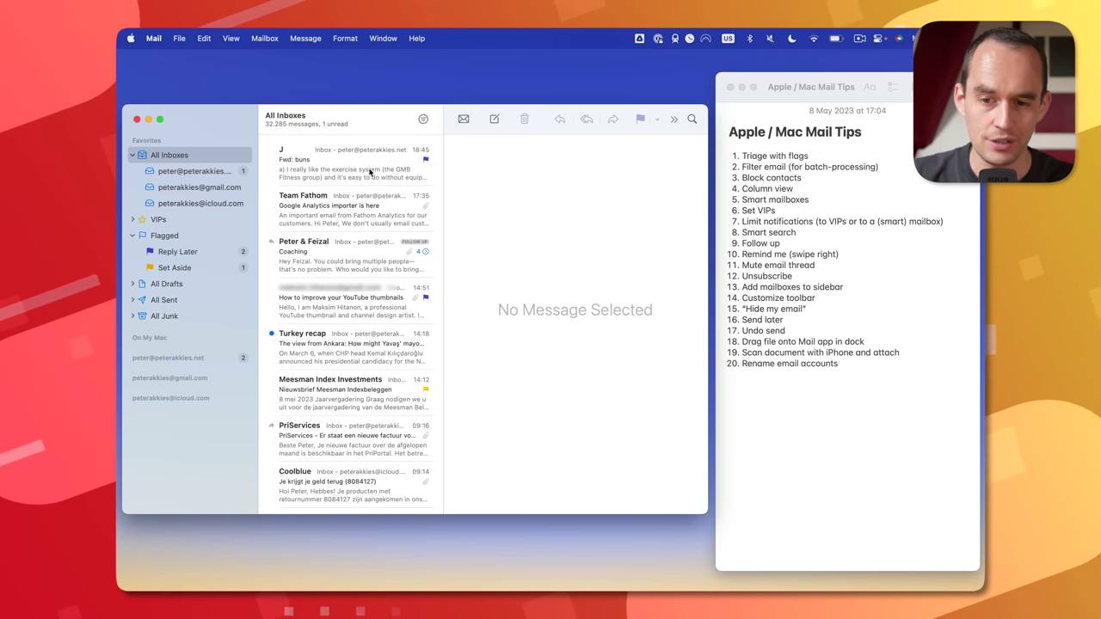
# - Block the Team Fathom sender from the email's context menu, then unblock it again
pyautogui.click(359, 206)
pyautogui.rightClick(359, 206)
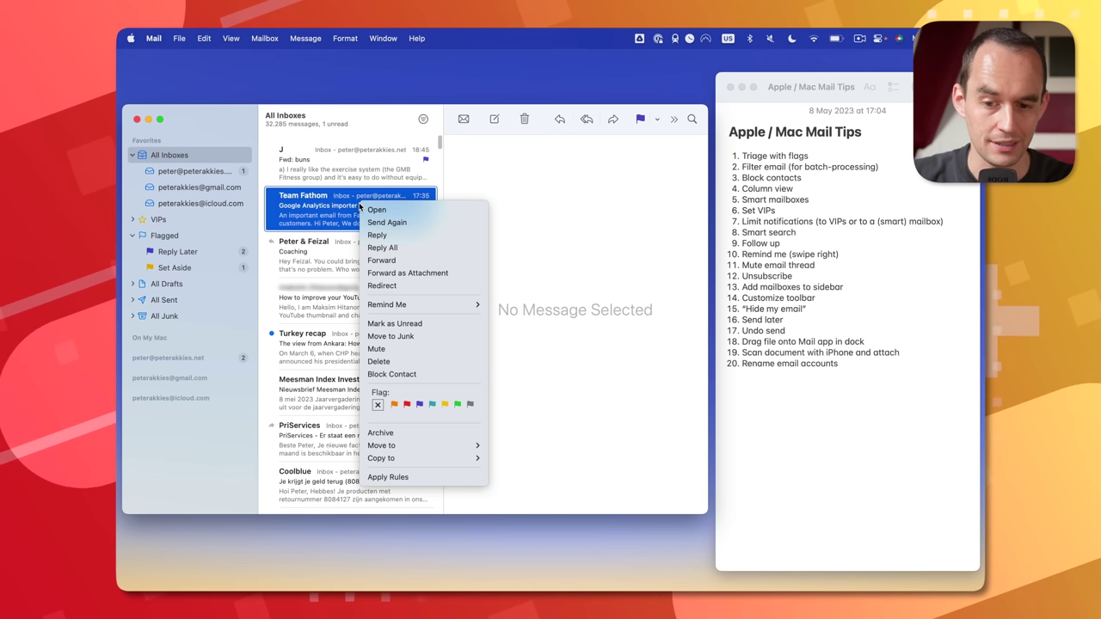
pyautogui.click(439, 374)
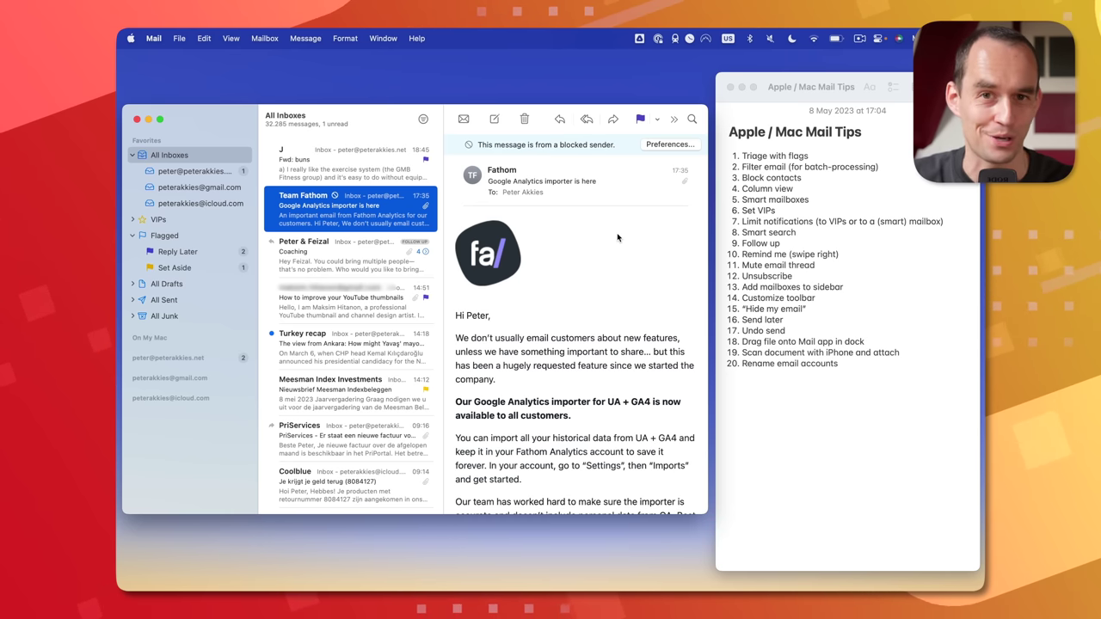
pyautogui.rightClick(385, 213)
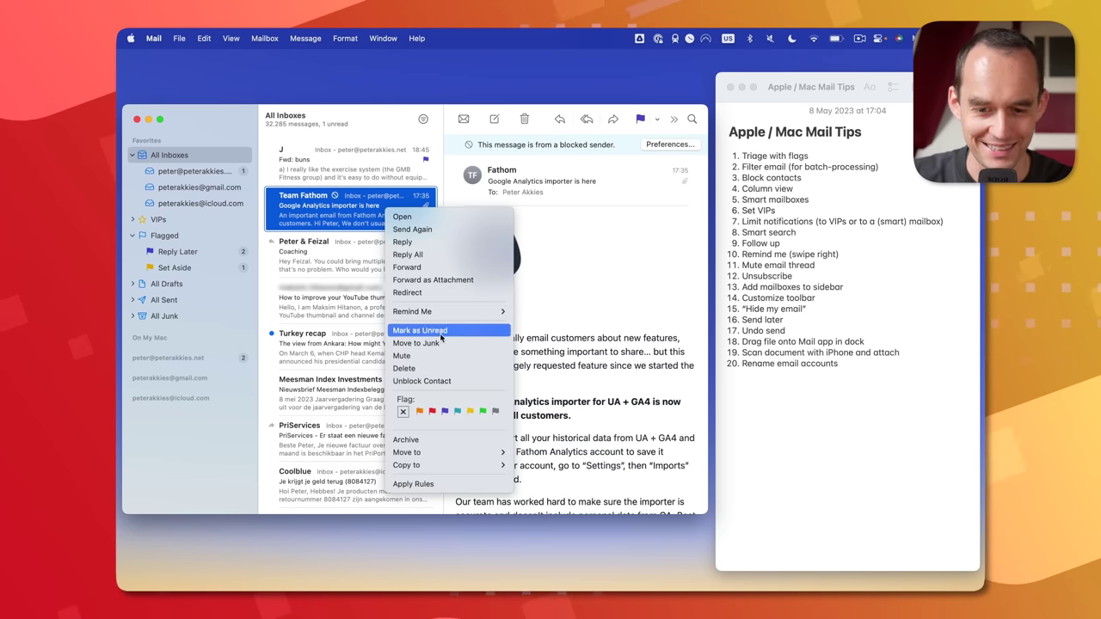
pyautogui.click(438, 381)
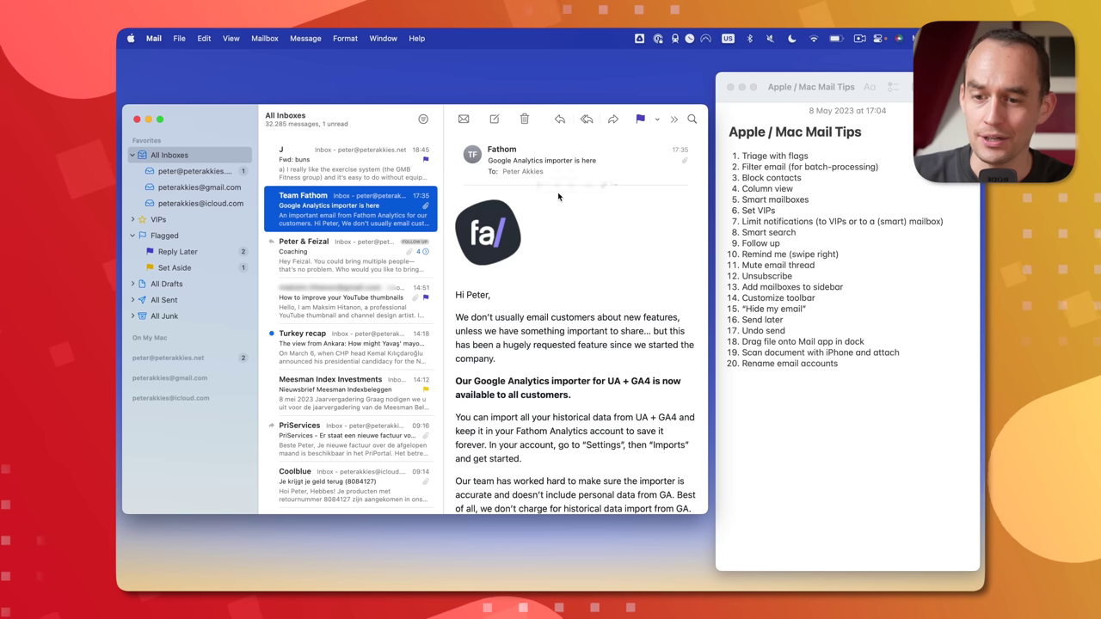
# - Turn on Use Column Layout from the View menu
pyautogui.click(230, 38)
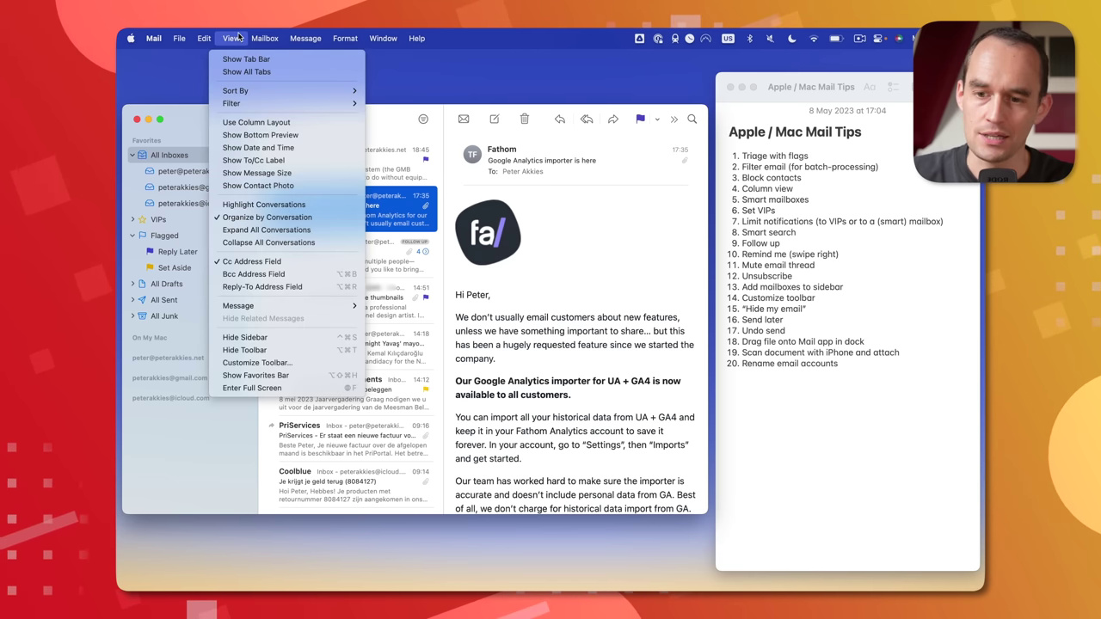
pyautogui.click(298, 123)
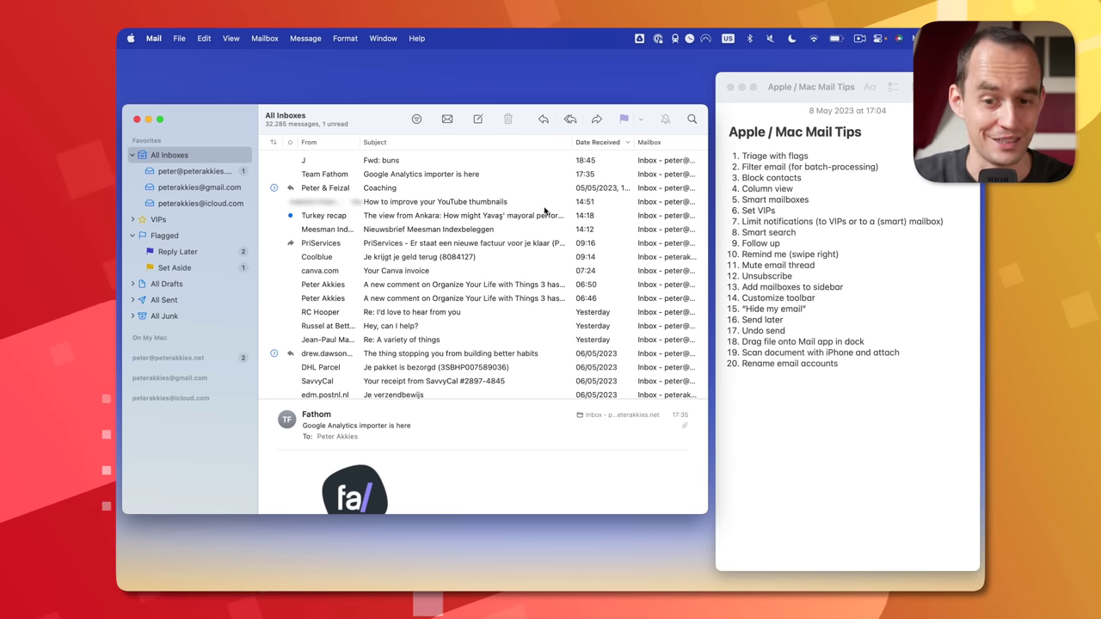
# - Create a smart mailbox named 'Invoices' with the rule Subject contains 'Invoice'
pyautogui.click(266, 37)
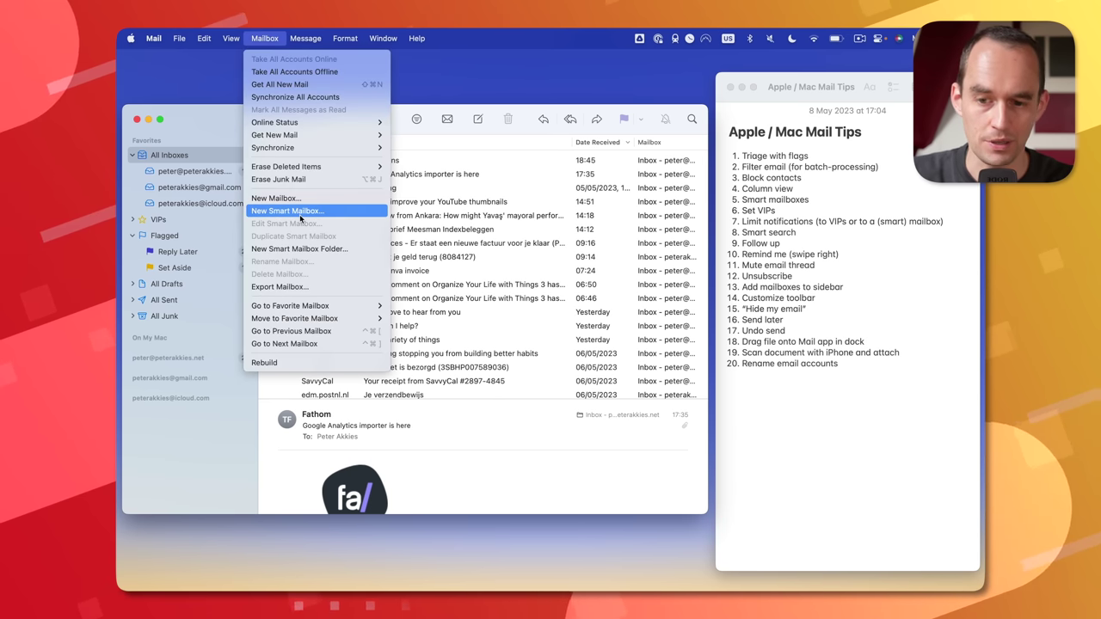
pyautogui.click(254, 41)
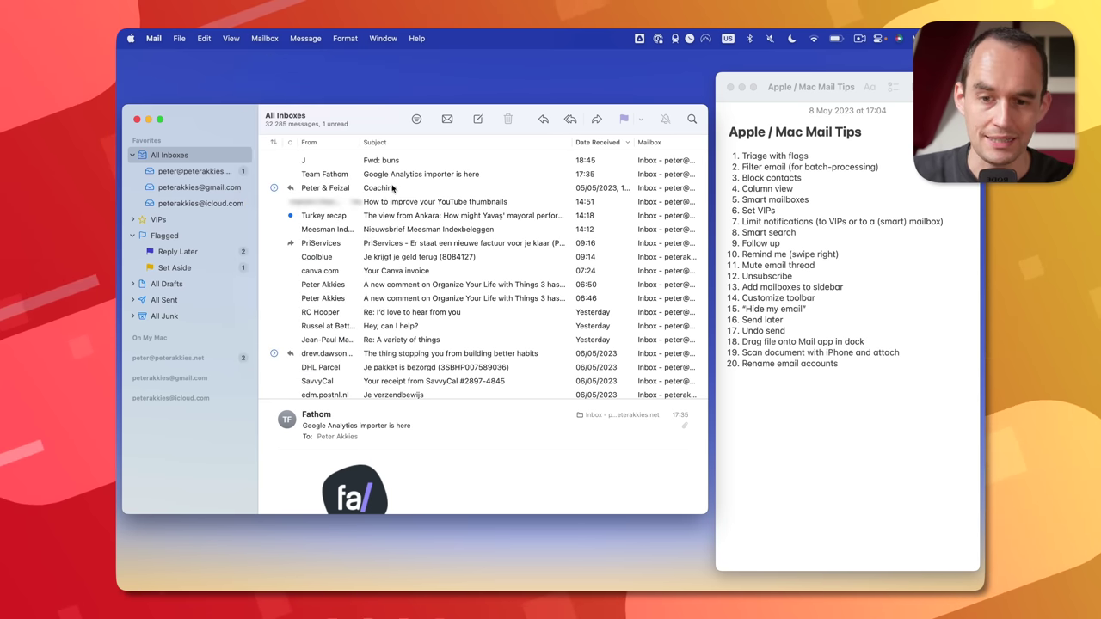
pyautogui.click(417, 119)
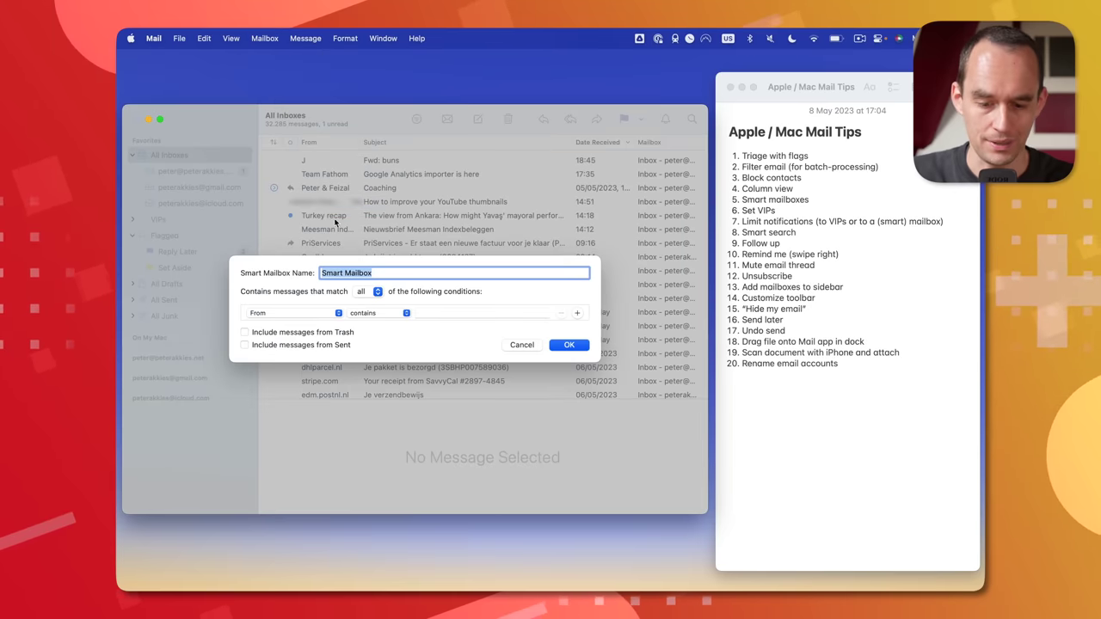
pyautogui.write('Invoices')
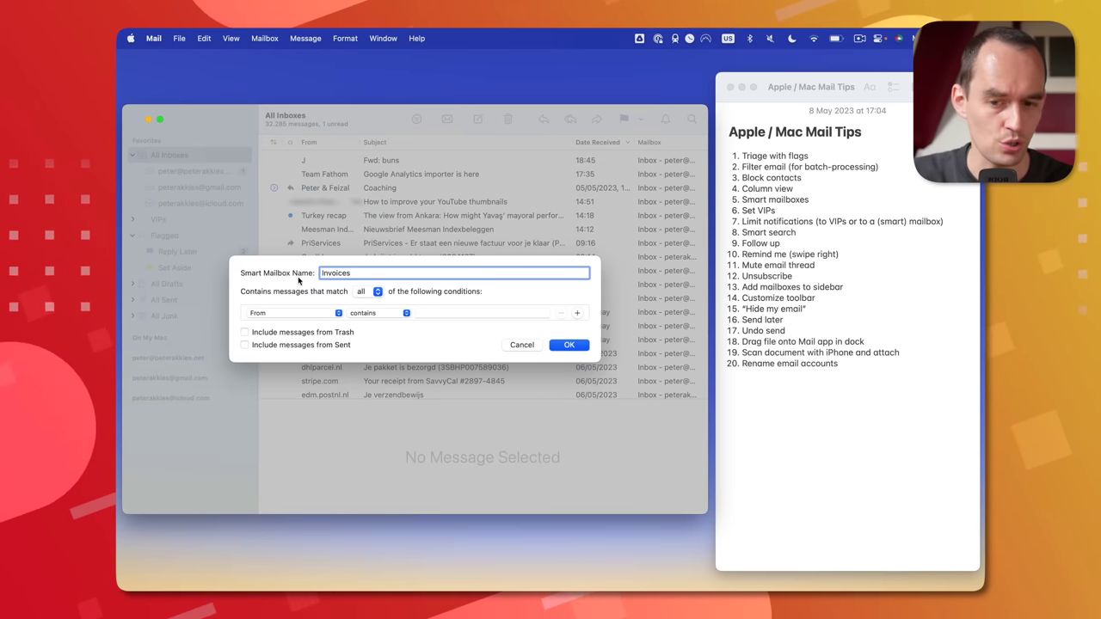
pyautogui.click(303, 313)
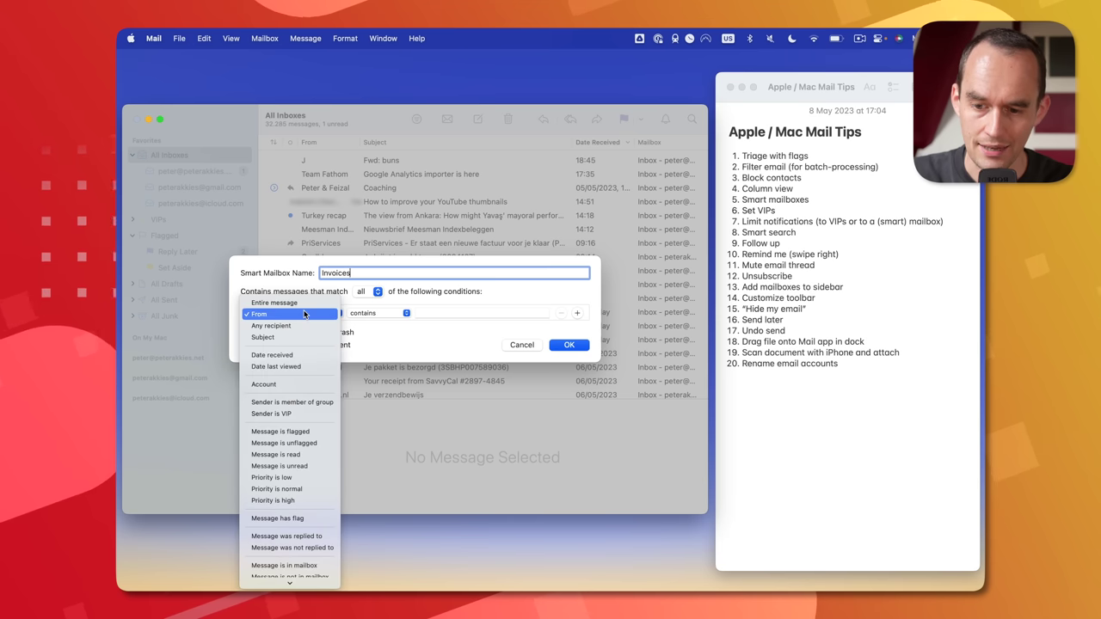
pyautogui.click(263, 336)
pyautogui.click(468, 312)
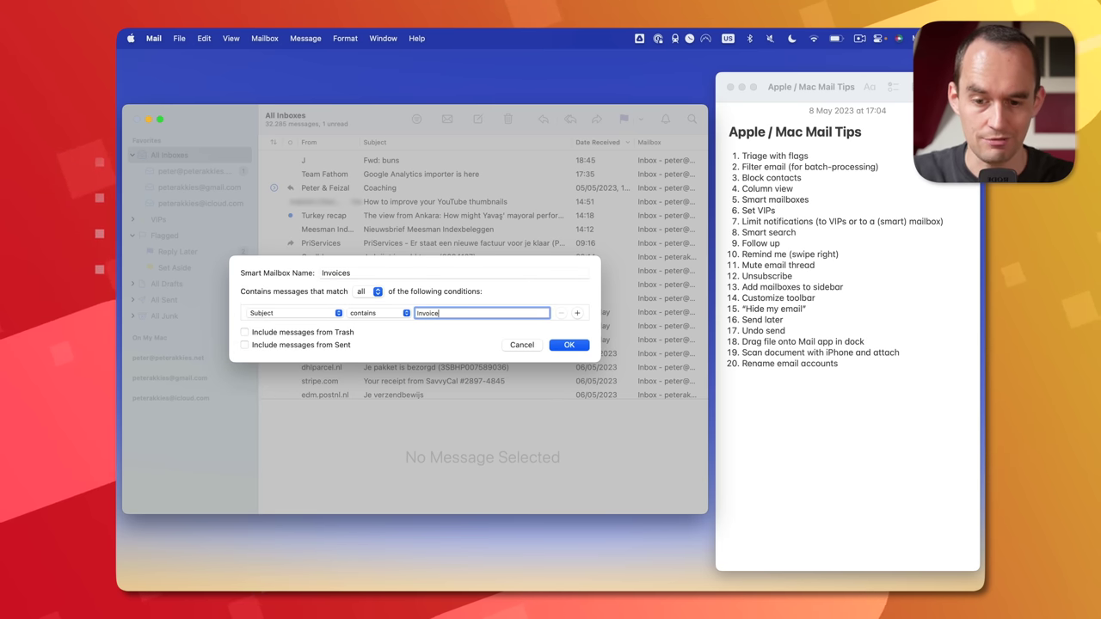
pyautogui.click(569, 345)
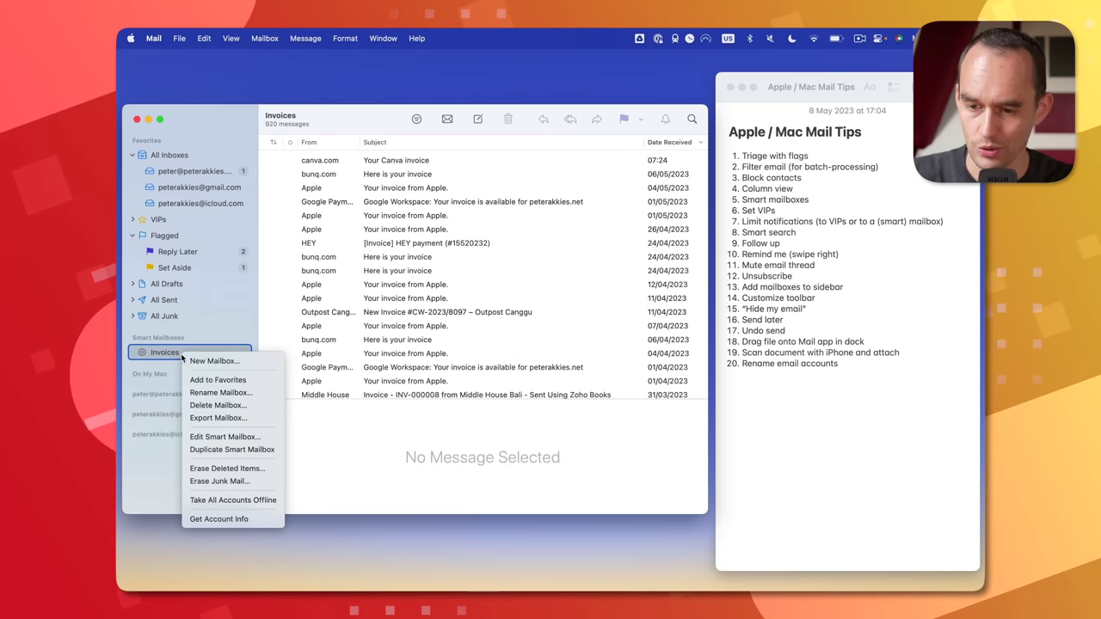
# - Reopen the Invoices smart mailbox rules and add a second condition row on Any recipient
pyautogui.click(211, 435)
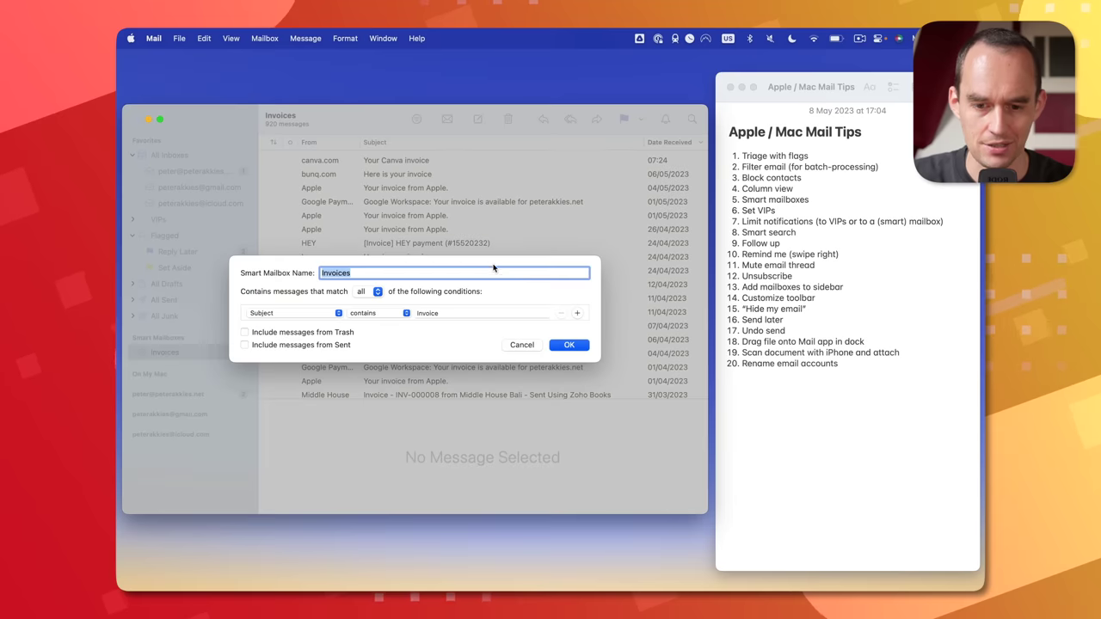
pyautogui.click(578, 314)
pyautogui.click(315, 323)
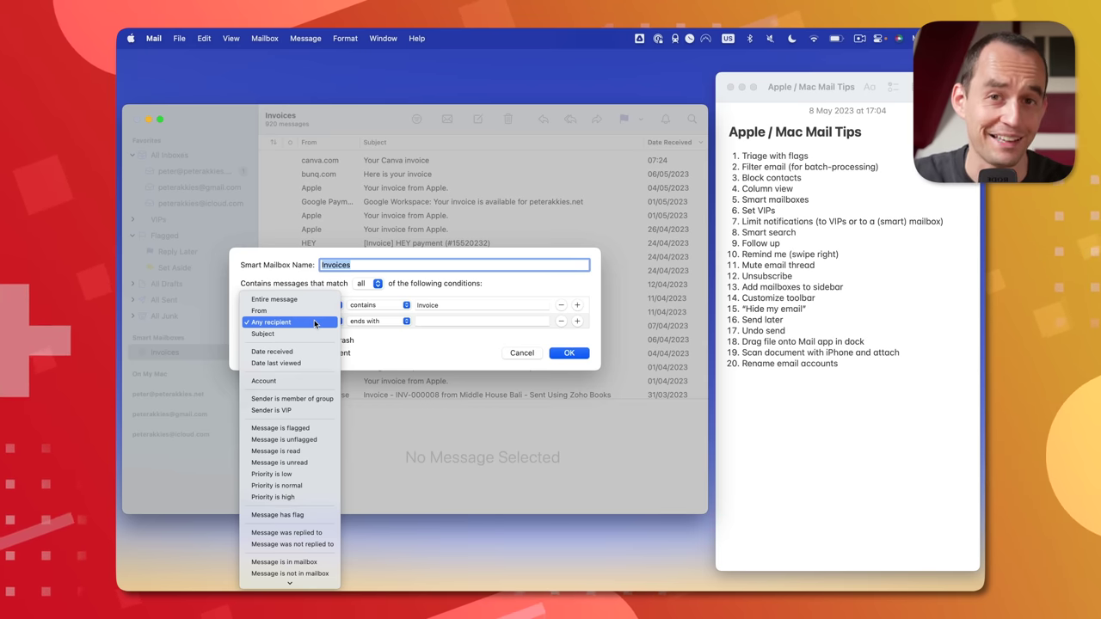
# - Cancel the rule edit, show All Inboxes and turn off Use Column Layout
pyautogui.click(521, 353)
pyautogui.click(192, 155)
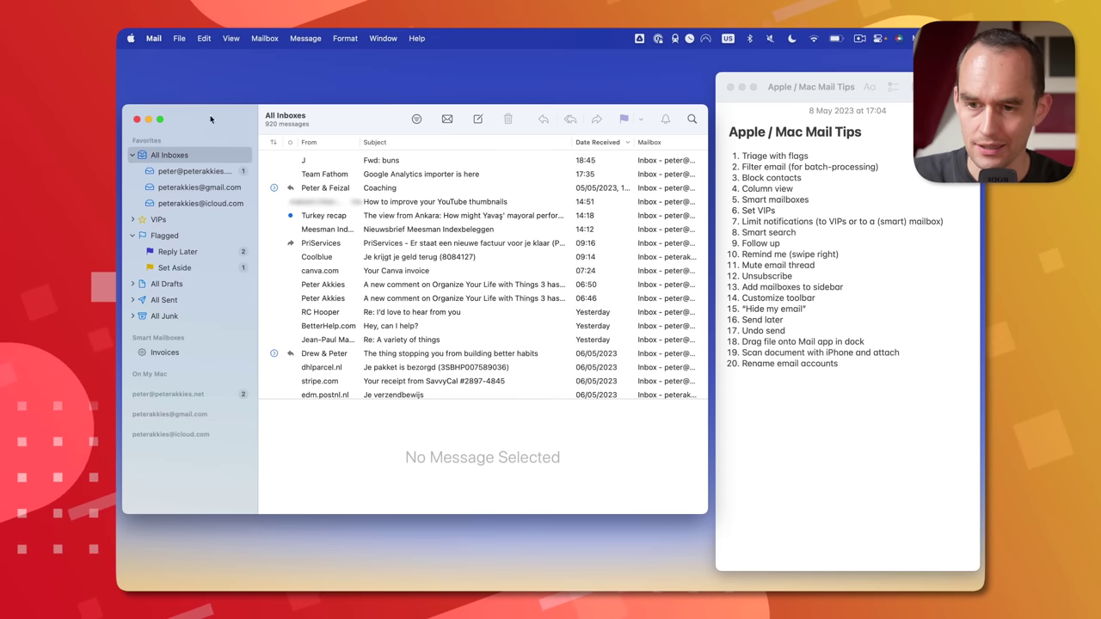
pyautogui.click(230, 38)
pyautogui.click(258, 124)
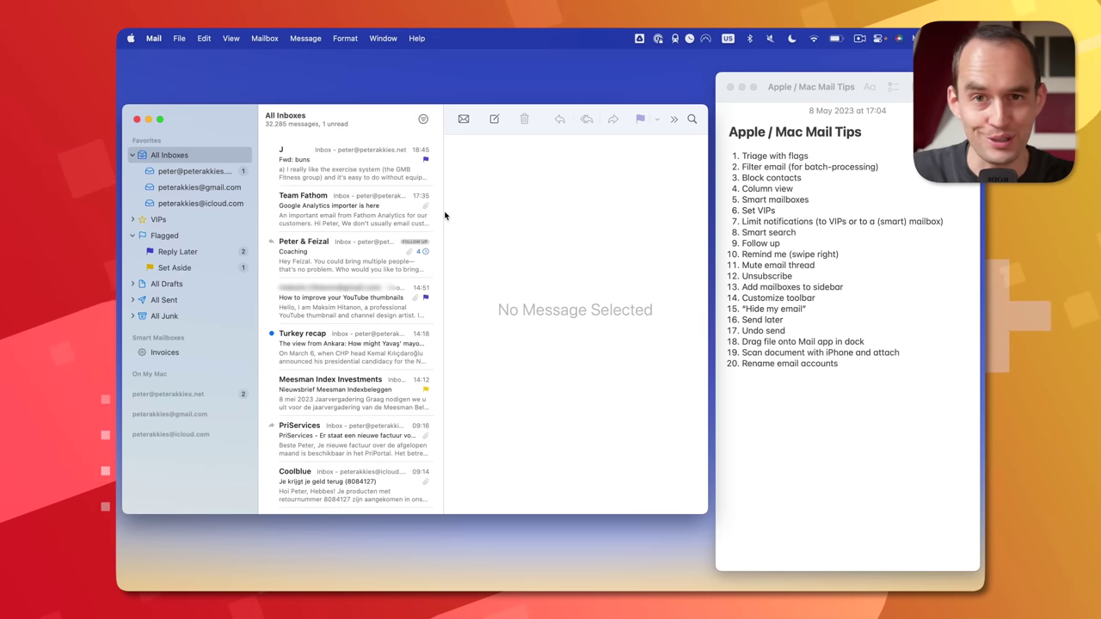
# - Browse the mailboxes that can be added as favorites, cancel, and open the VIPs mailbox
pyautogui.click(230, 141)
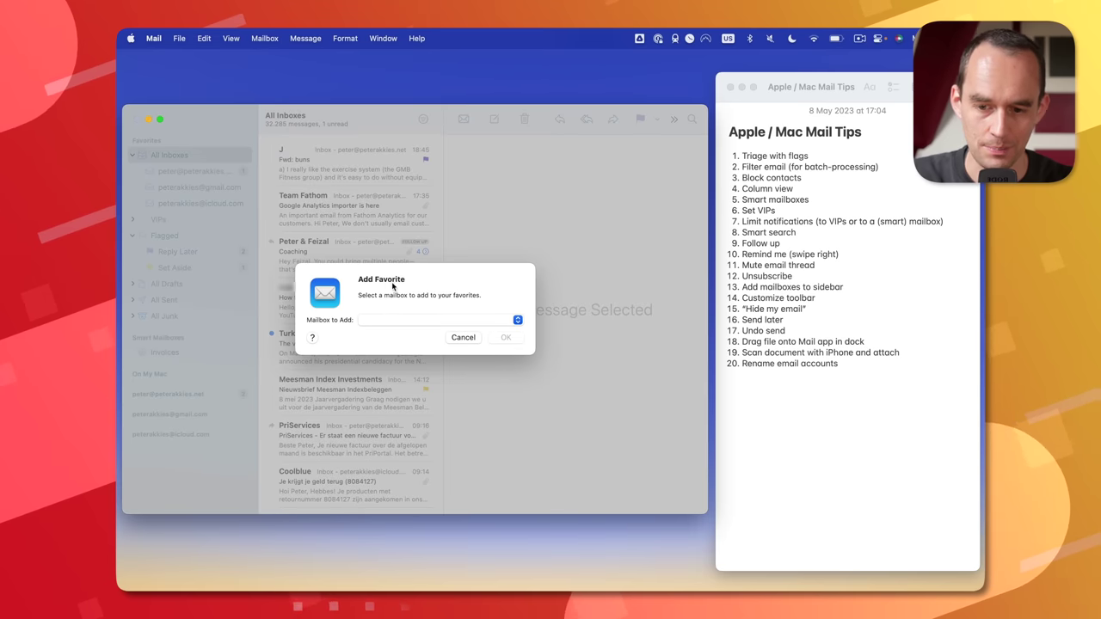
pyautogui.click(393, 323)
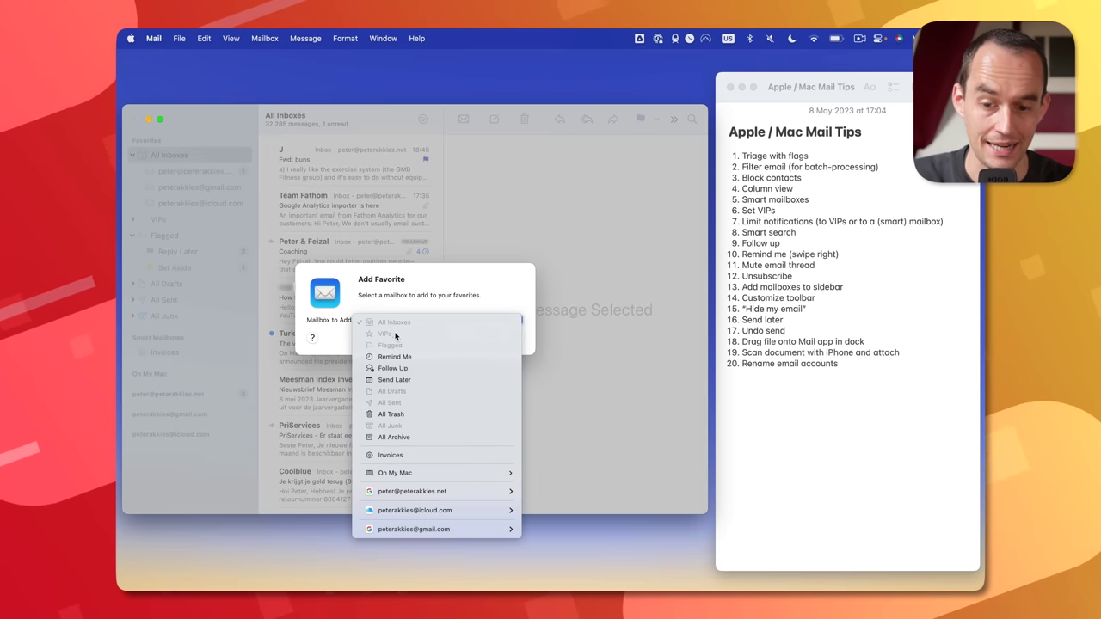
pyautogui.click(443, 309)
pyautogui.click(462, 336)
pyautogui.click(197, 221)
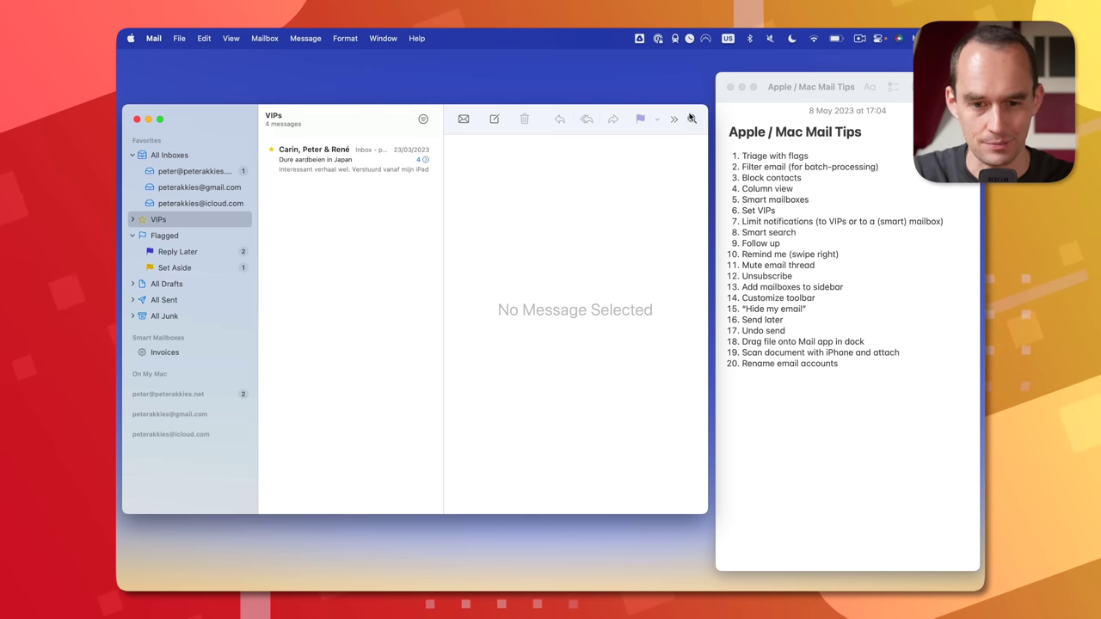
# - Search for a sender by name, mark that sender as a VIP, check VIPs, then clear the search
pyautogui.click(692, 118)
pyautogui.write('rene')
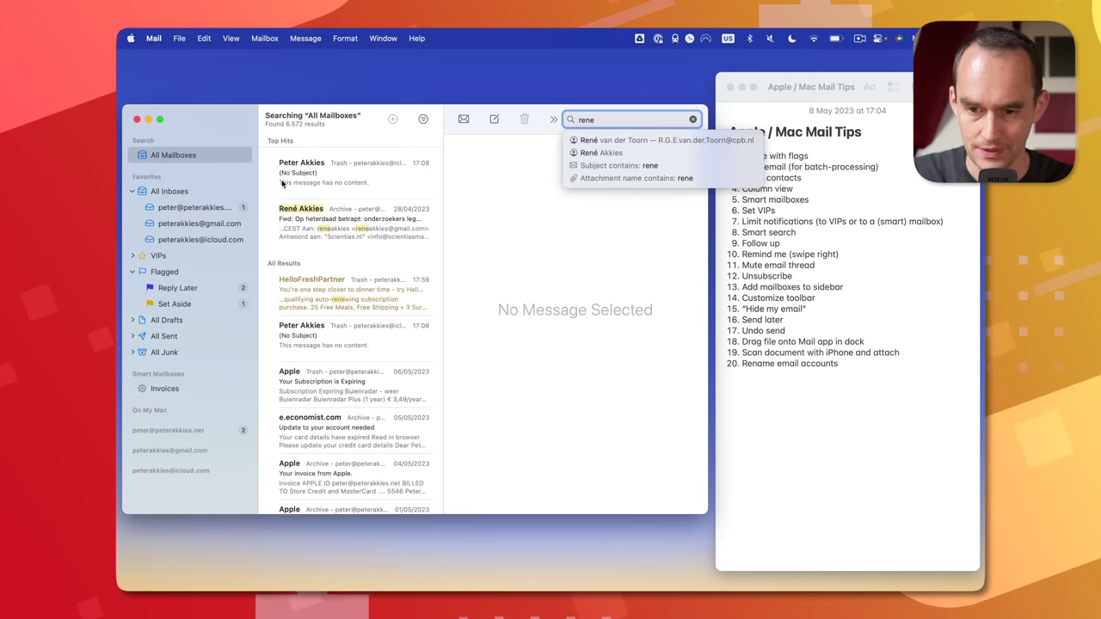
pyautogui.click(379, 215)
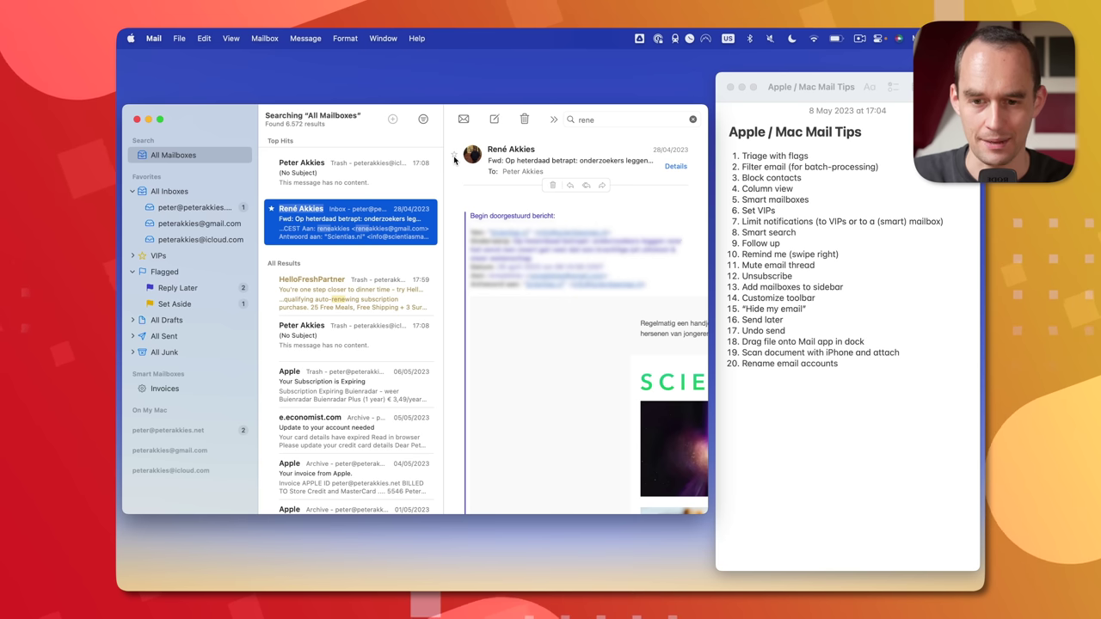
pyautogui.click(454, 155)
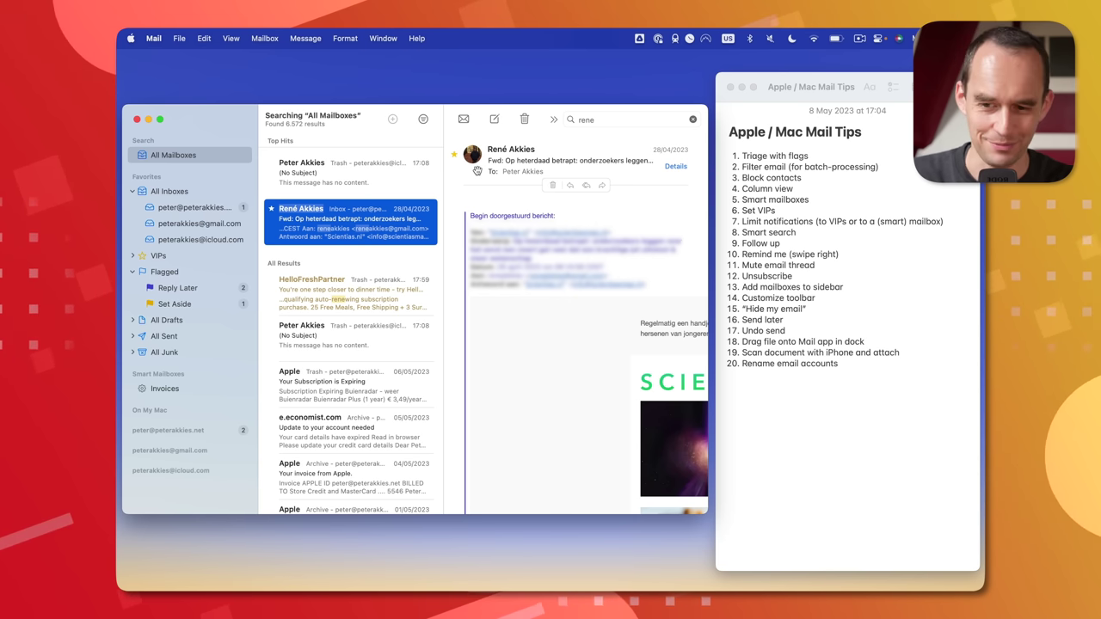
pyautogui.click(193, 255)
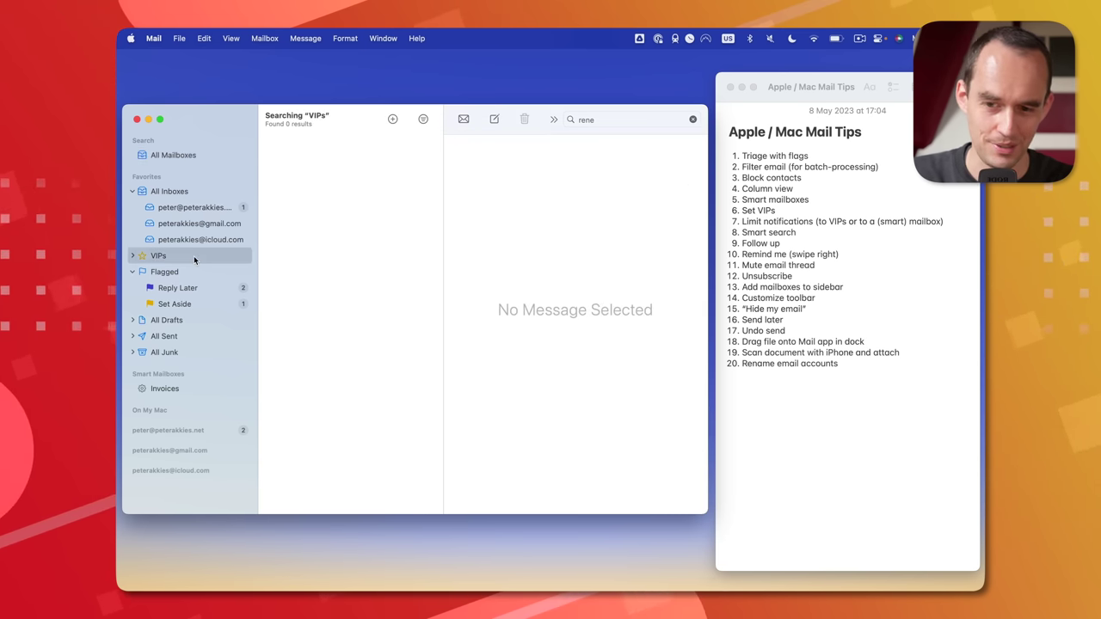
pyautogui.click(693, 120)
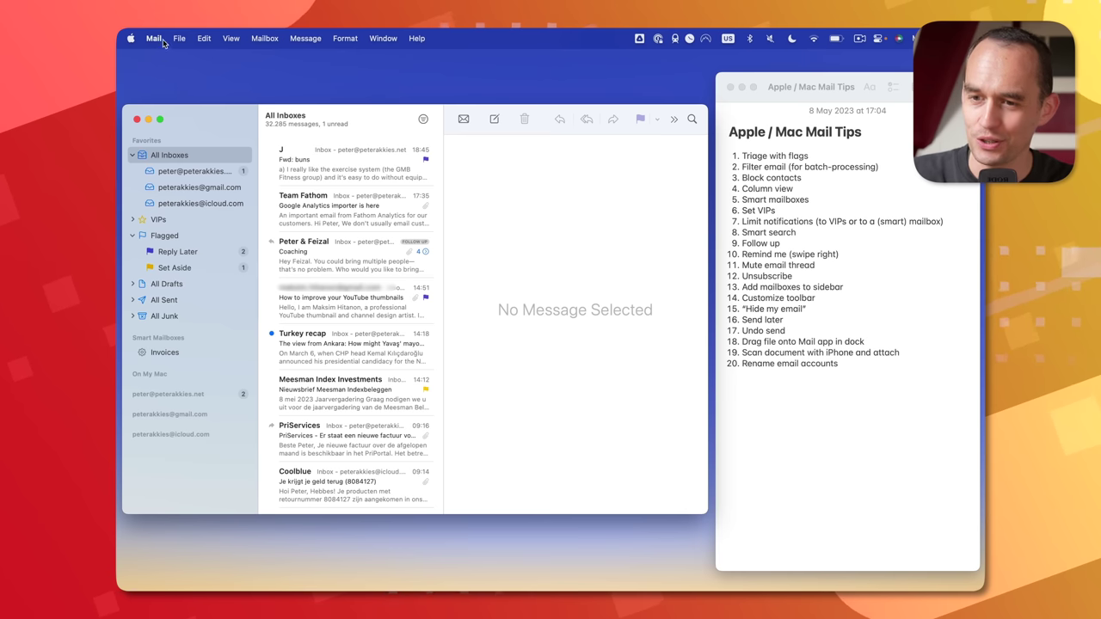
# - Check in Mail Settings > General that new-message notifications come from VIPs, then close settings and return to the Notes tips
pyautogui.click(155, 39)
pyautogui.click(163, 77)
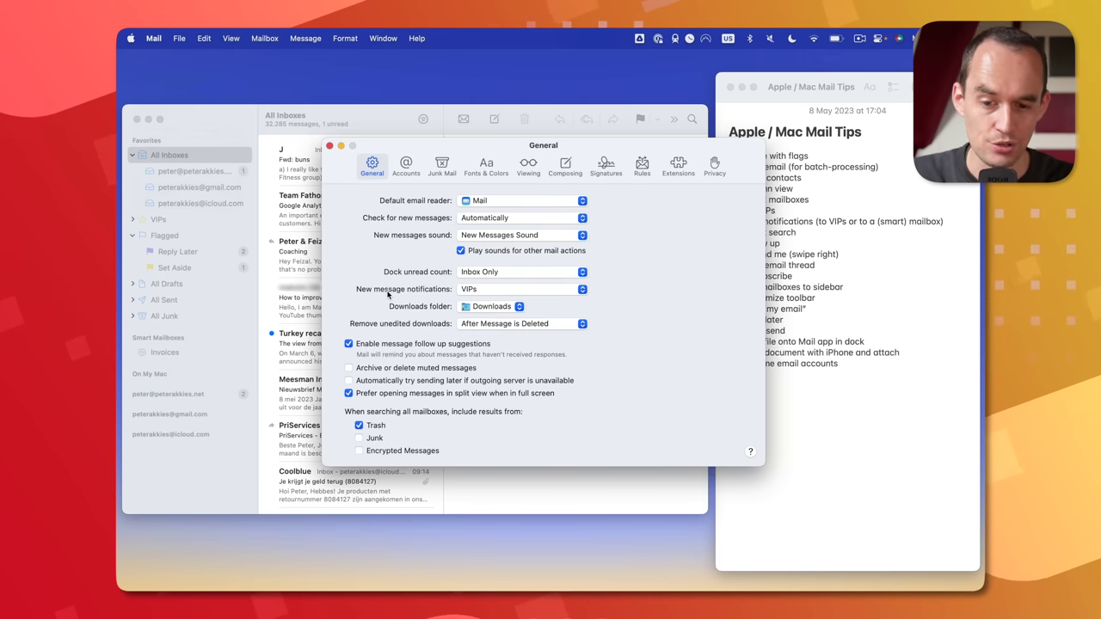
pyautogui.click(497, 295)
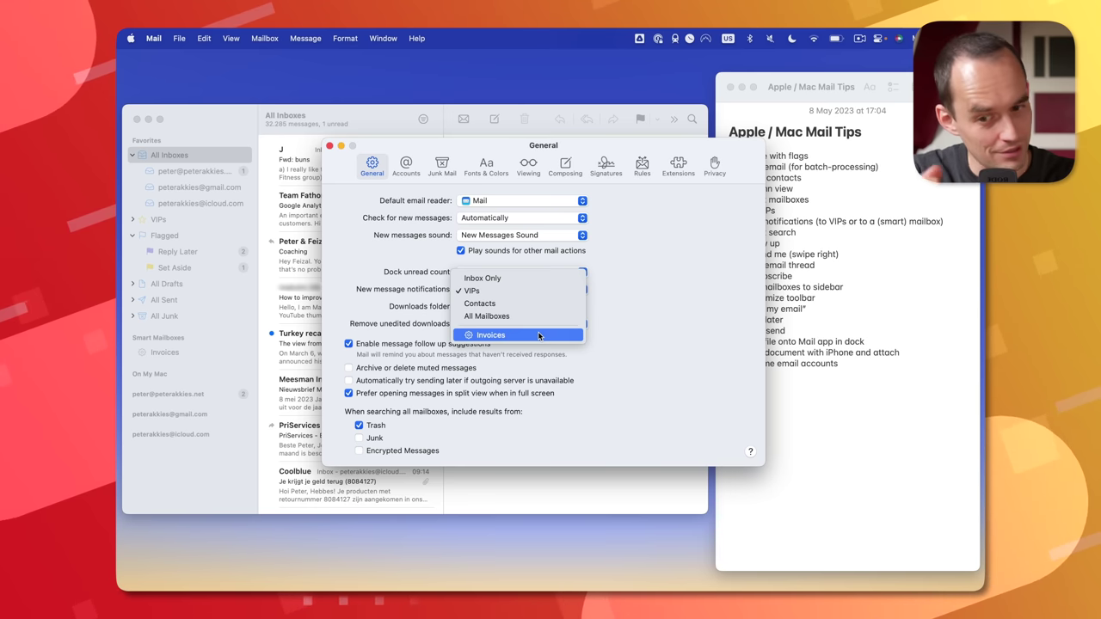
pyautogui.click(328, 148)
pyautogui.click(794, 254)
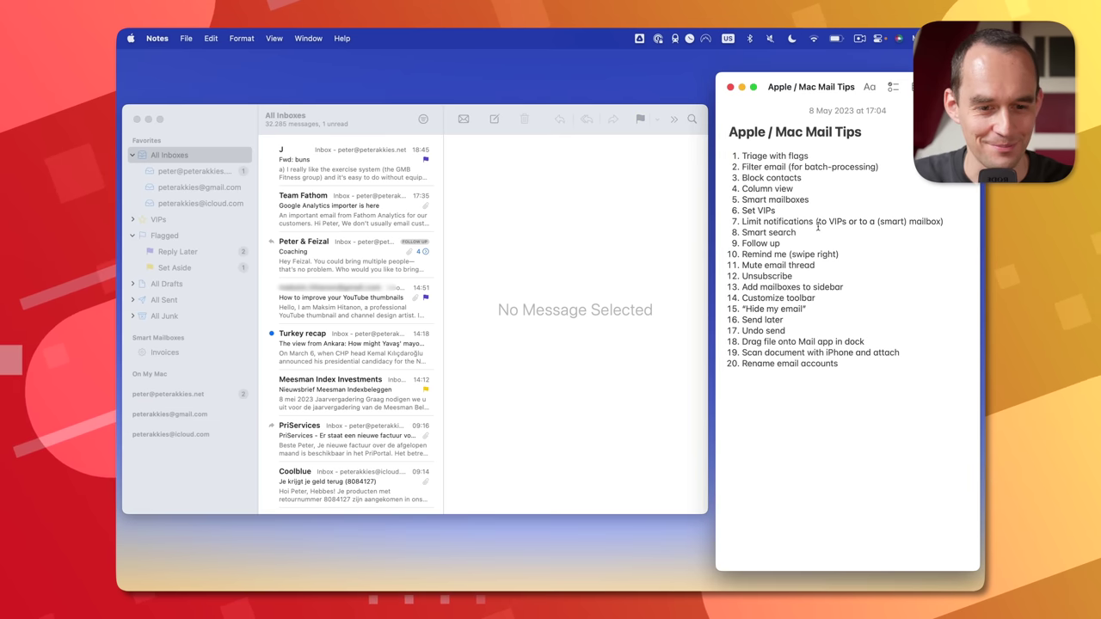
# - Select the Smart search tip, search for messages from a named sender, then clear the search
pyautogui.tripleClick(815, 231)
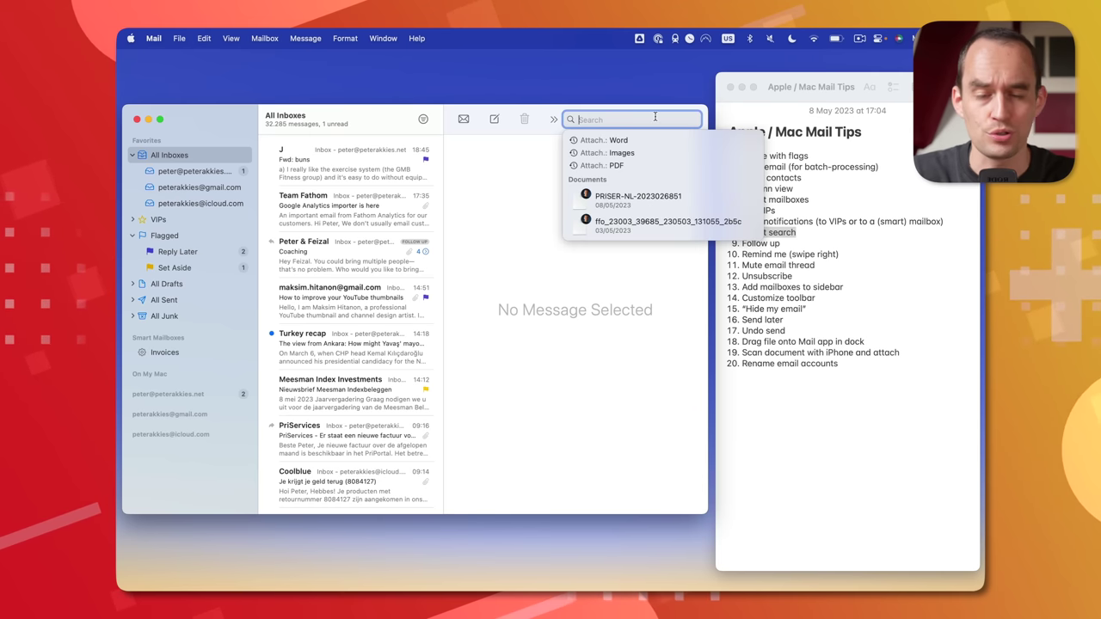
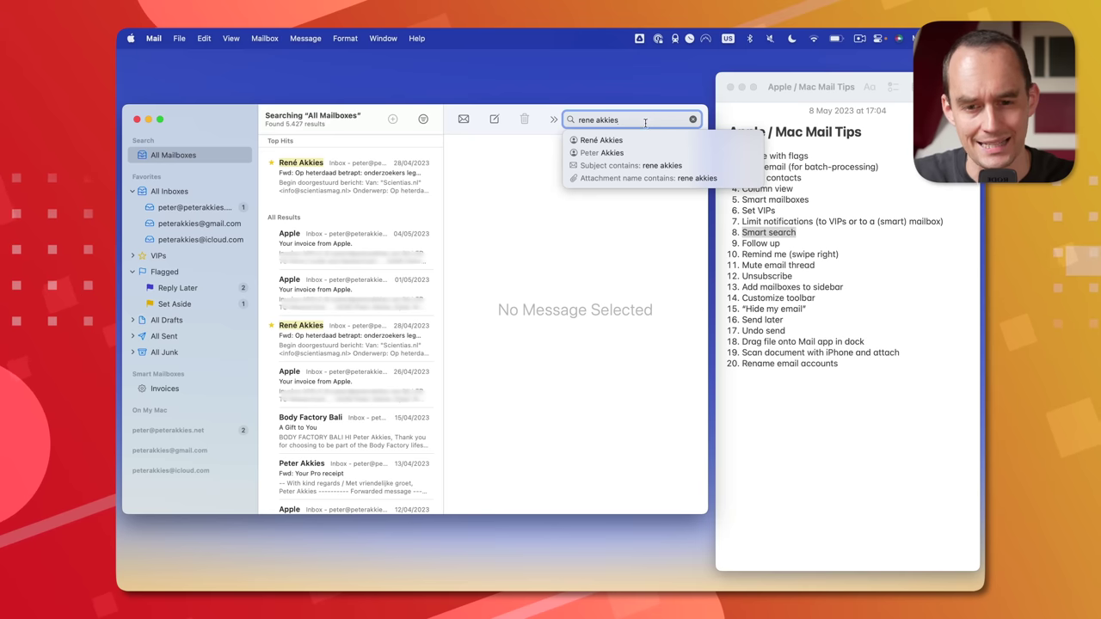
pyautogui.click(625, 140)
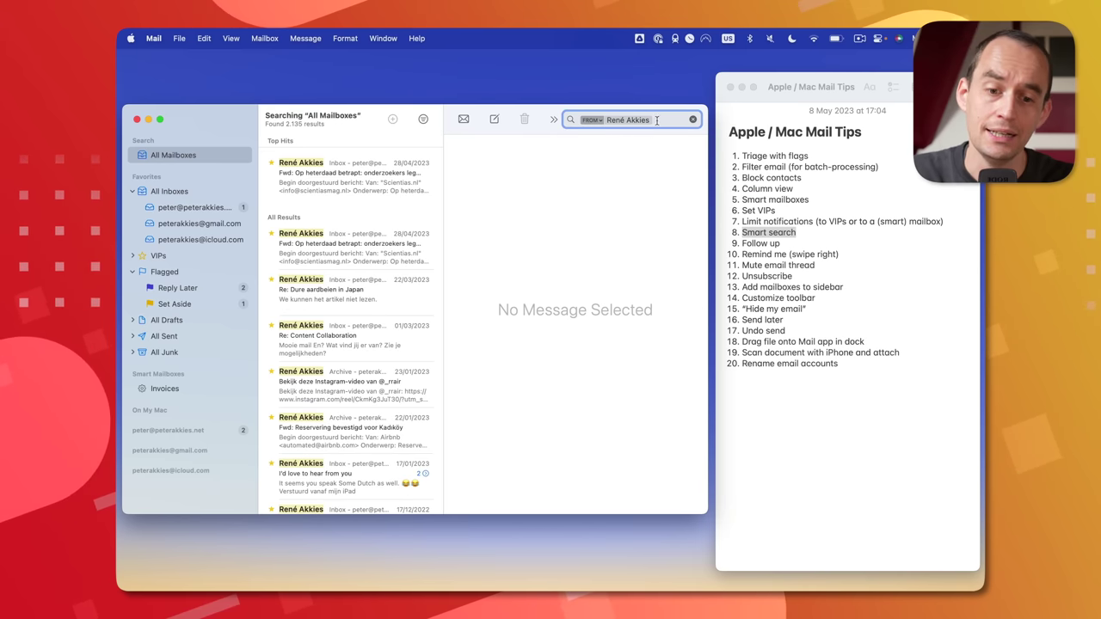
pyautogui.click(694, 121)
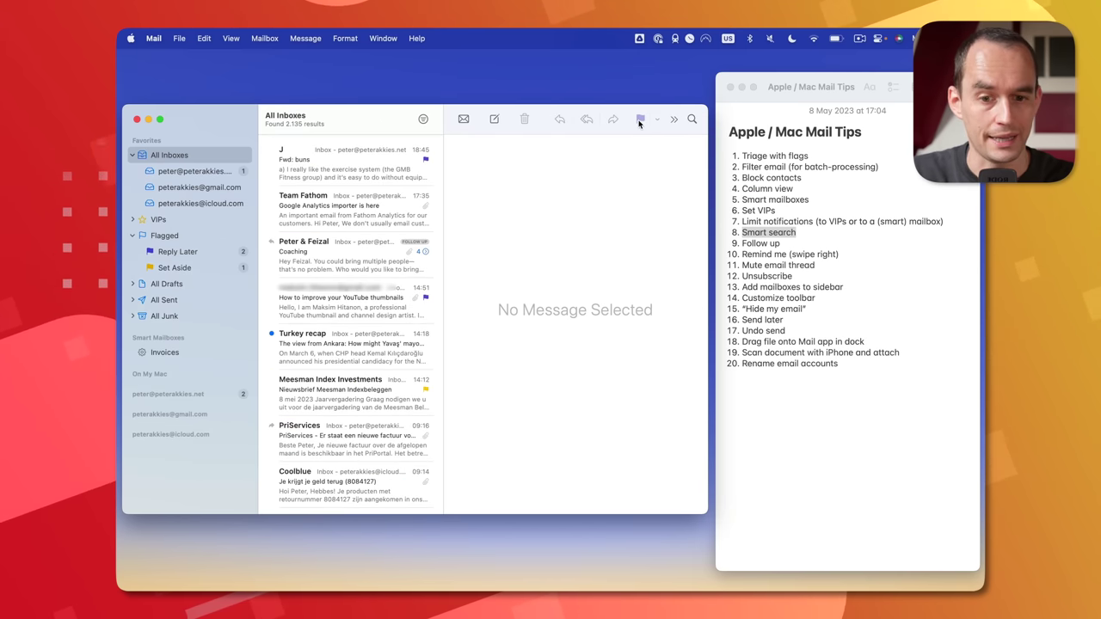
# - Search for messages from 'last month' using the date suggestion, then clear the search
pyautogui.click(694, 120)
pyautogui.write('last month')
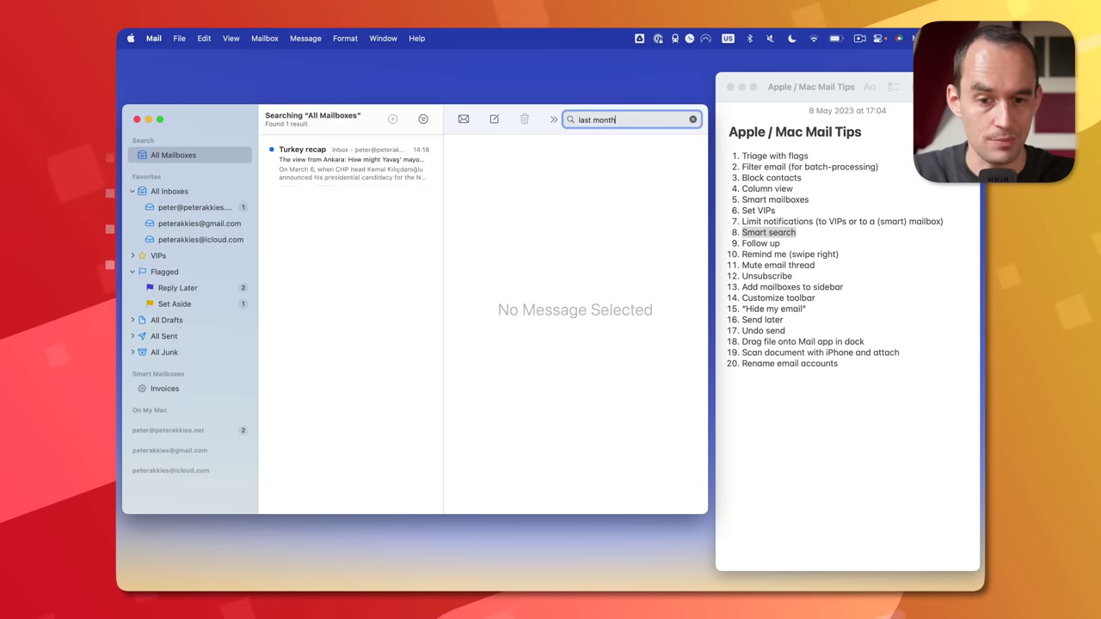
pyautogui.click(635, 179)
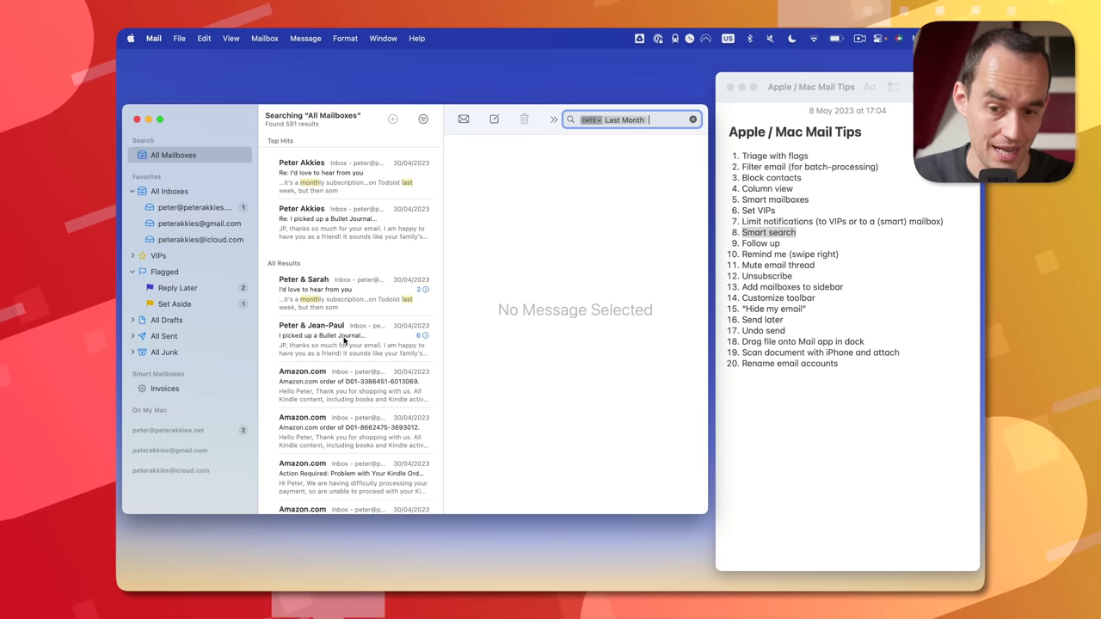
pyautogui.click(693, 119)
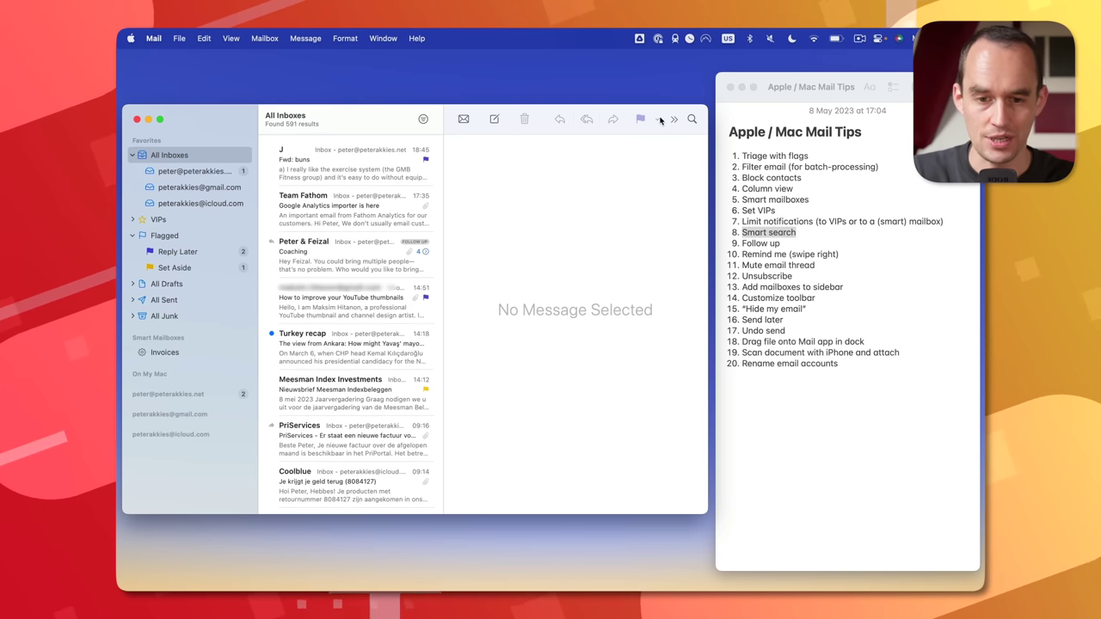
# - Search 'word' and narrow the results to Word File Attachments, then bring the tips note forward
pyautogui.write('word file')
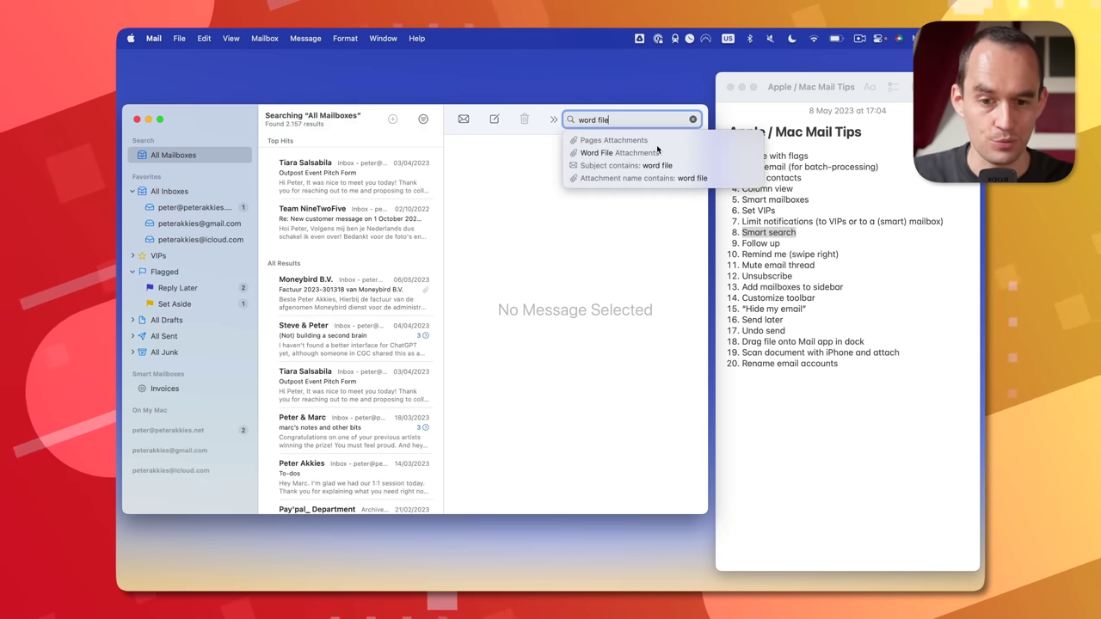
pyautogui.click(656, 150)
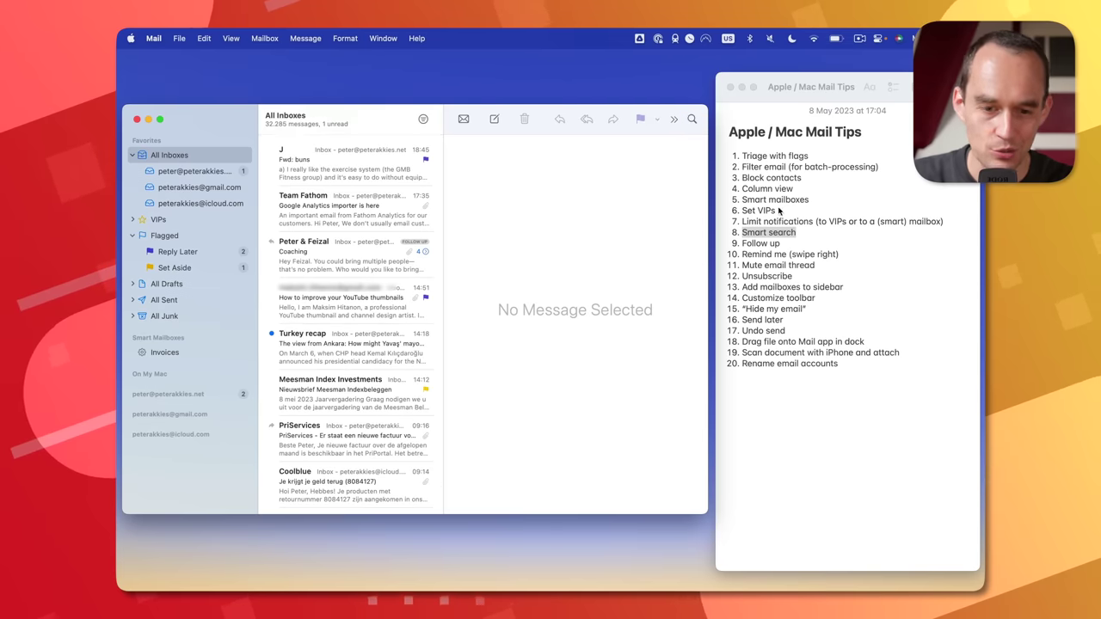
pyautogui.click(784, 233)
# - Open the Coaching thread and confirm follow-up suggestions are enabled in Mail's General settings
pyautogui.click(367, 258)
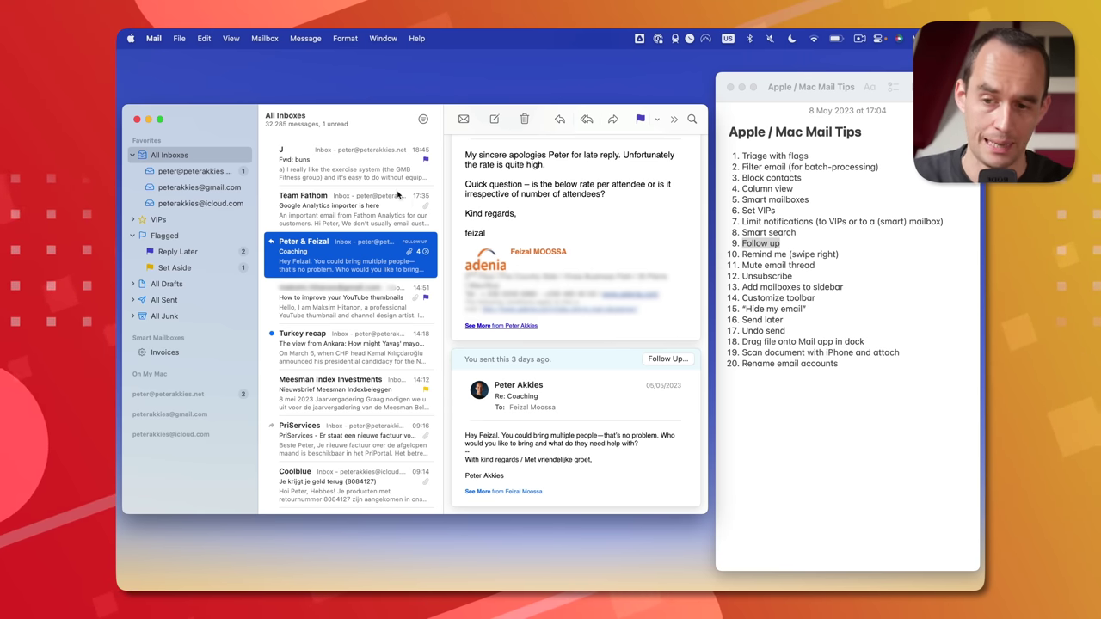
pyautogui.click(153, 37)
pyautogui.click(161, 79)
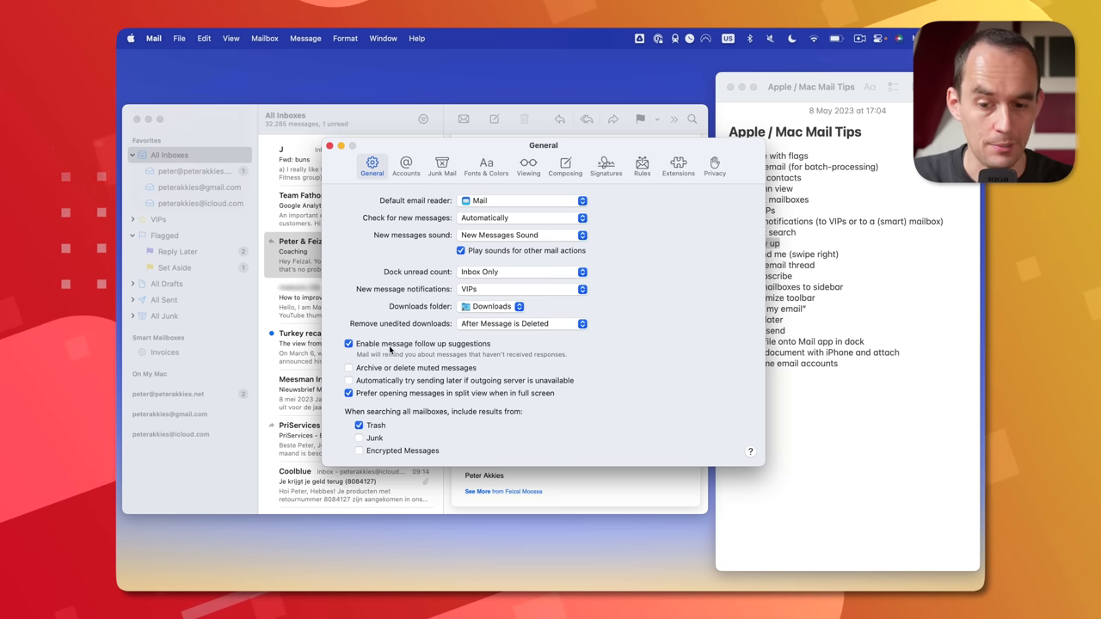
pyautogui.click(862, 255)
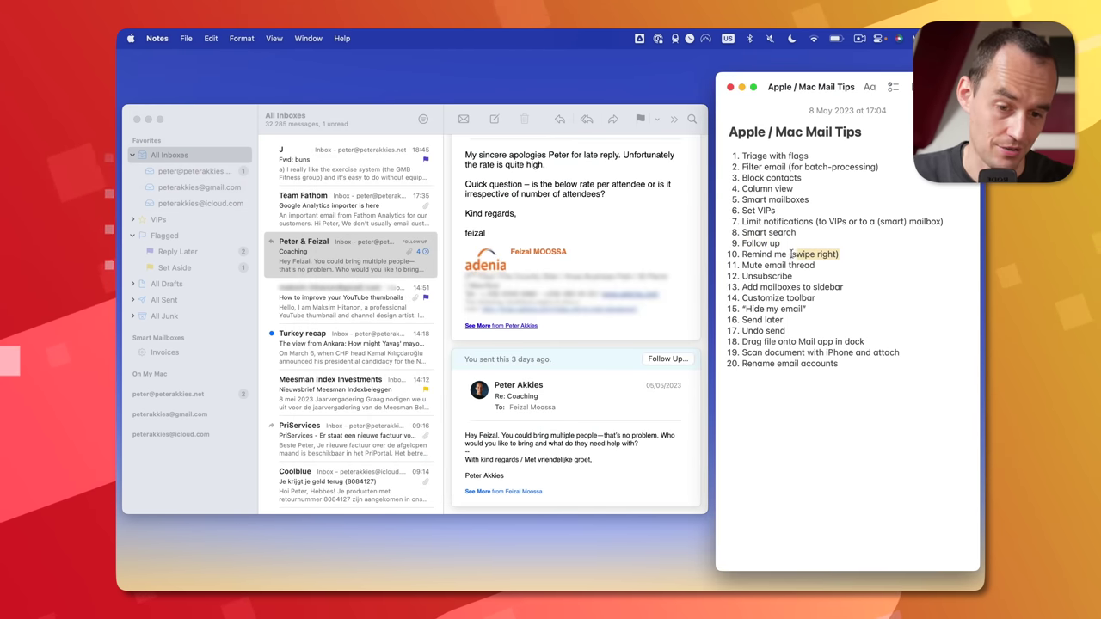
# - Open the Fwd: buns message and bring up its Remind options, dismissing them without a reminder
pyautogui.click(347, 171)
pyautogui.click(356, 170)
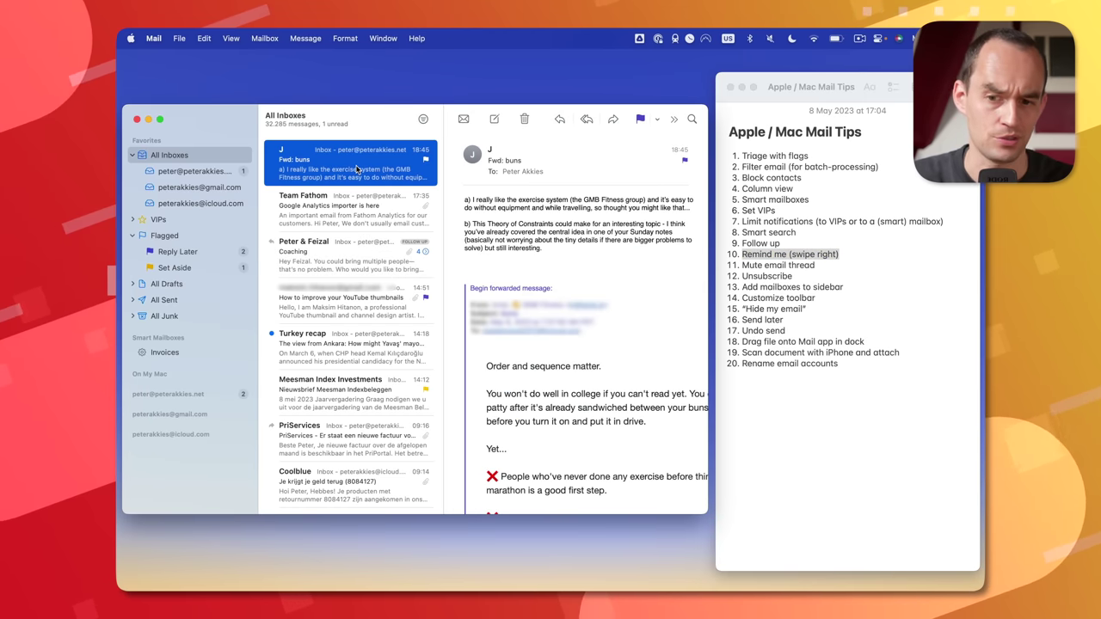
pyautogui.hscroll(-5, 357, 170)
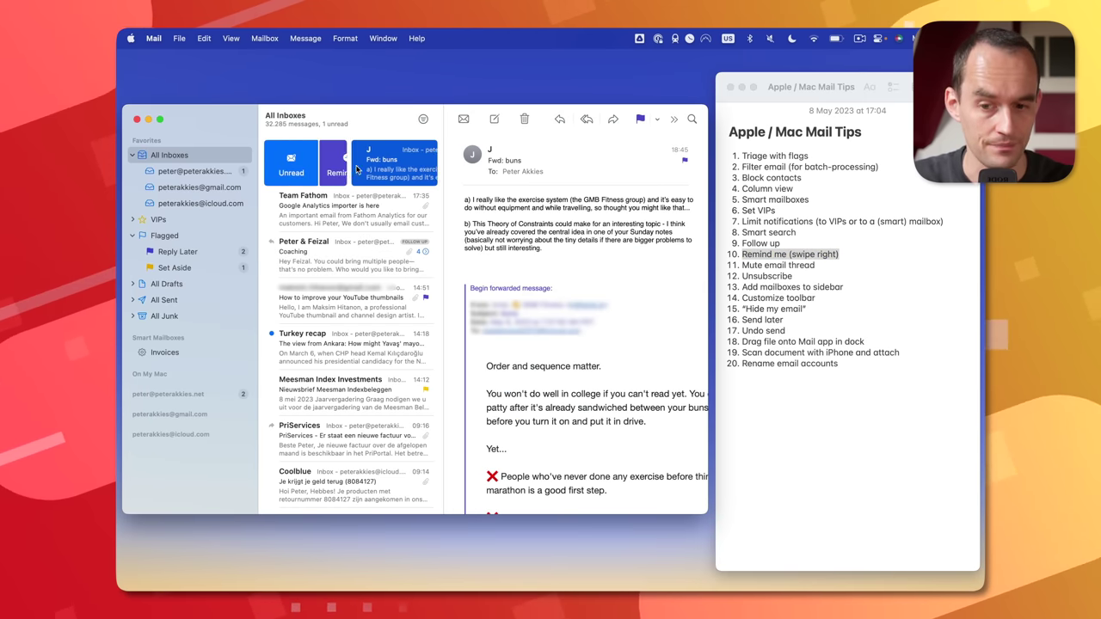
pyautogui.click(351, 174)
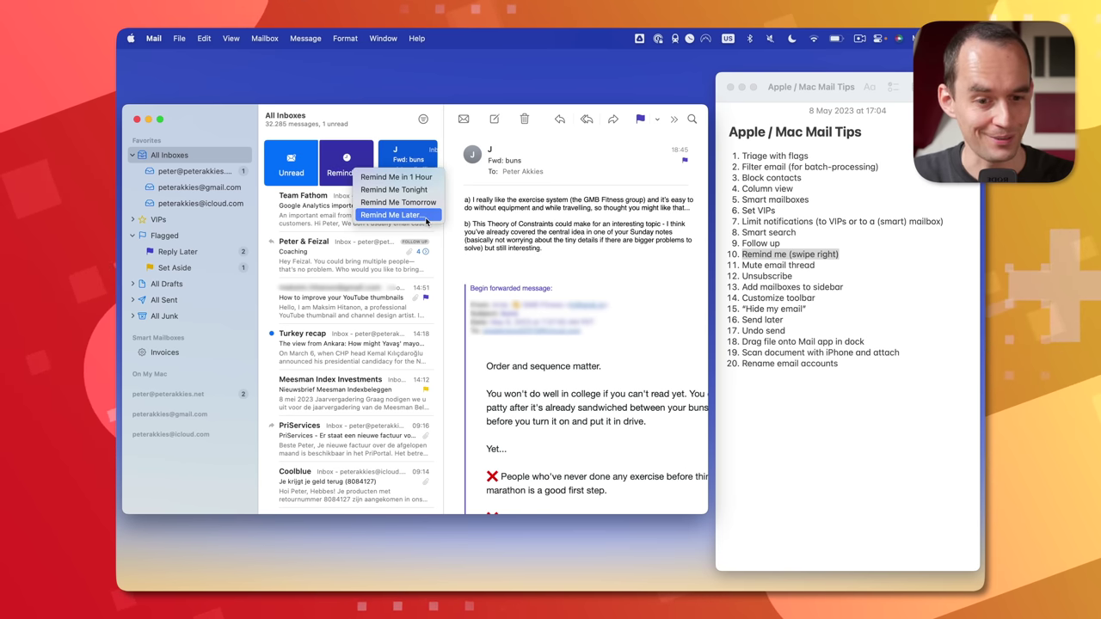
pyautogui.press('super+Tab')
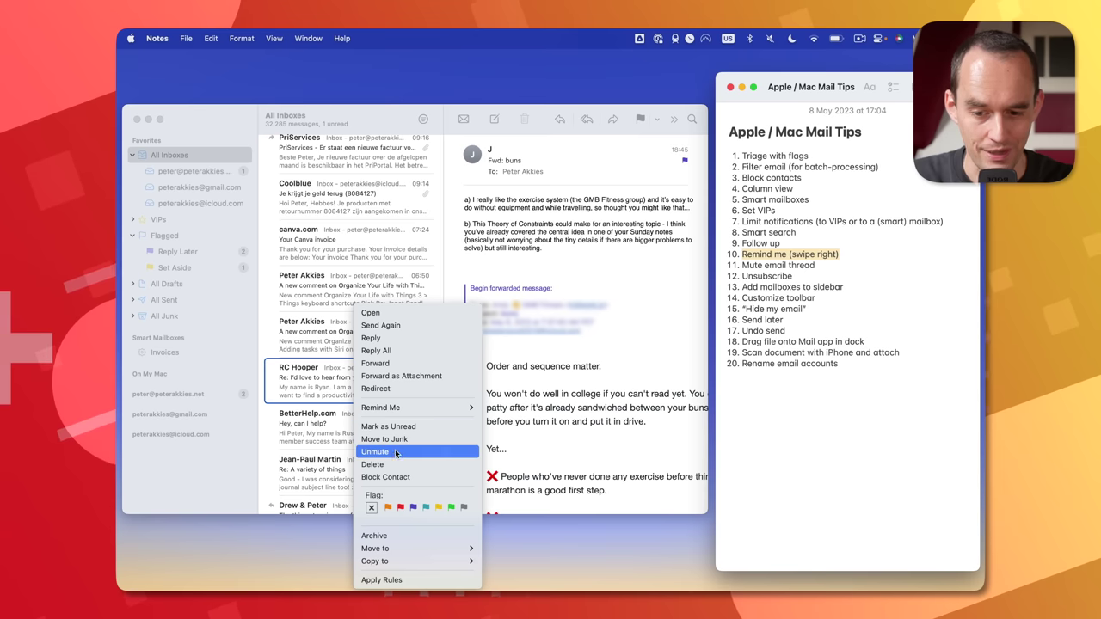
# - Unmute the 'Re: I'd love to hear from you' thread from its context menu
pyautogui.click(393, 452)
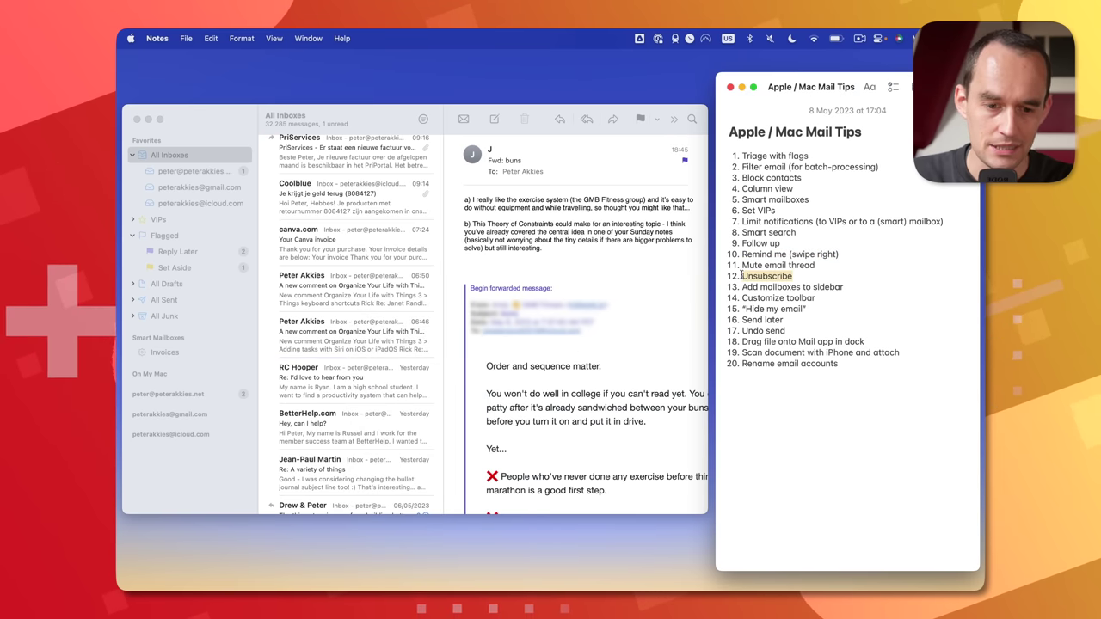
# - Open the PriServices invoice email showing its mailing-list Unsubscribe banner
pyautogui.scroll(5, 346, 231)
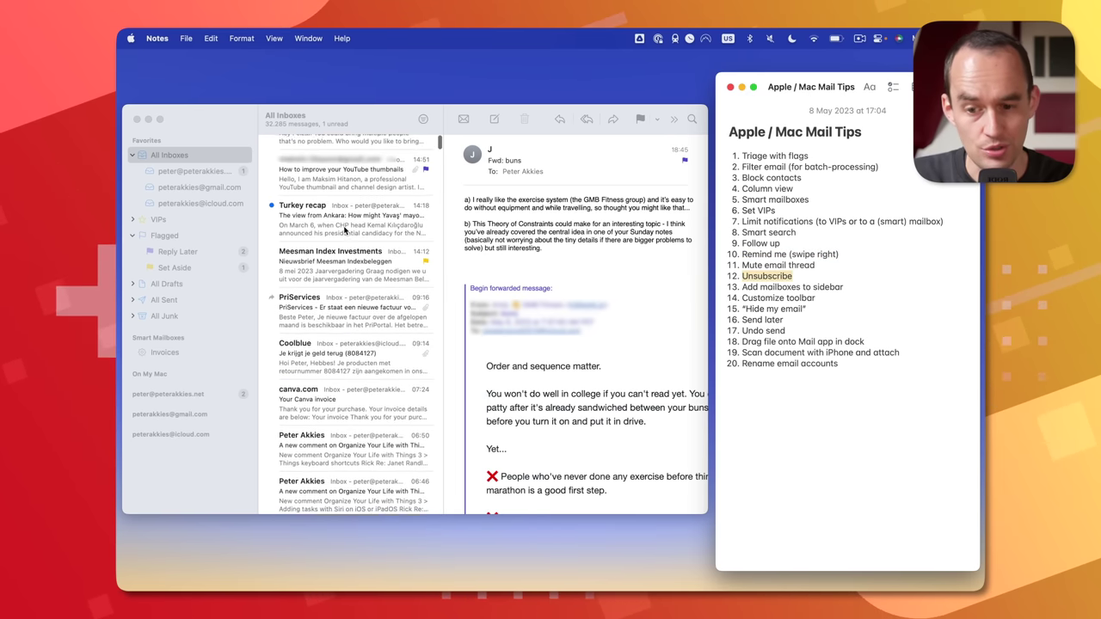
pyautogui.click(346, 339)
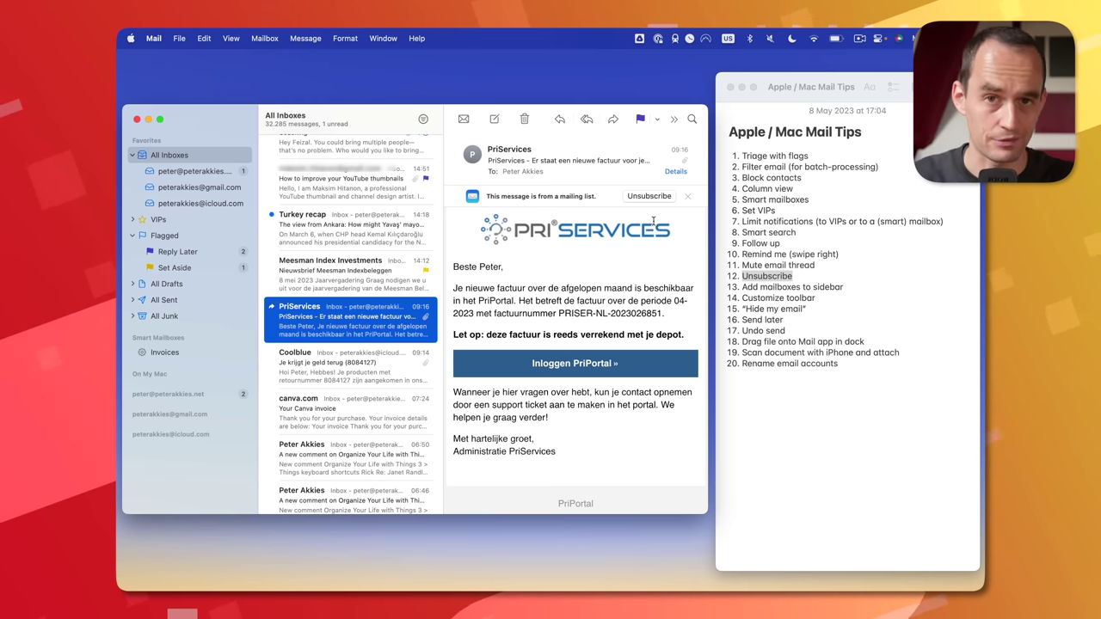
pyautogui.moveTo(843, 287); pyautogui.dragTo(787, 288)
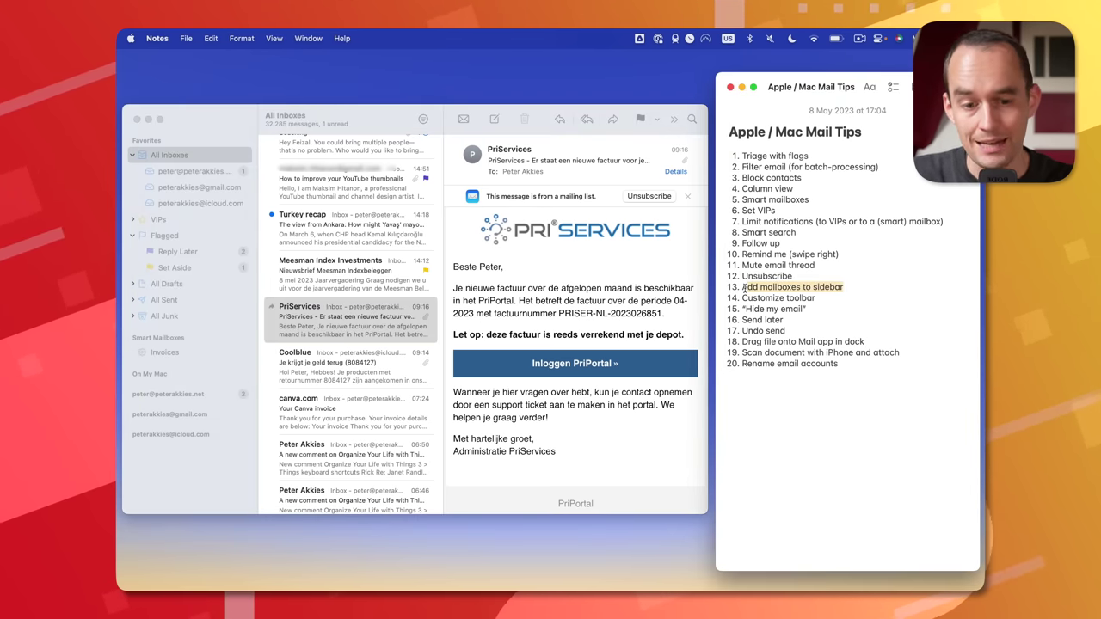
# - Add the Follow Up mailbox to sidebar Favorites, view it, then return to All Inboxes
pyautogui.click(211, 133)
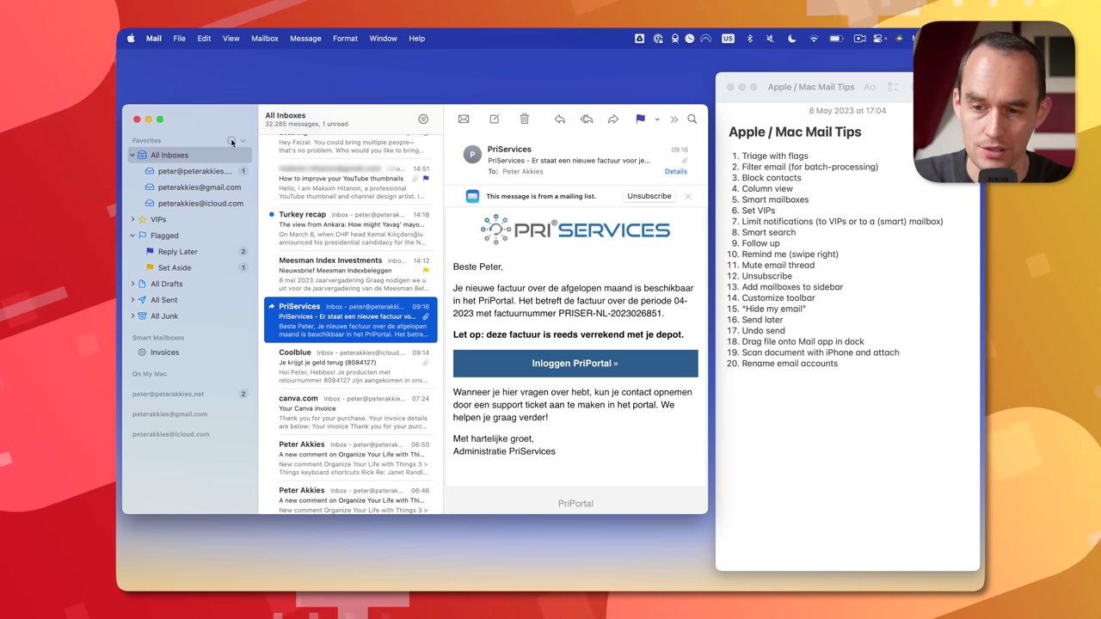
pyautogui.click(230, 140)
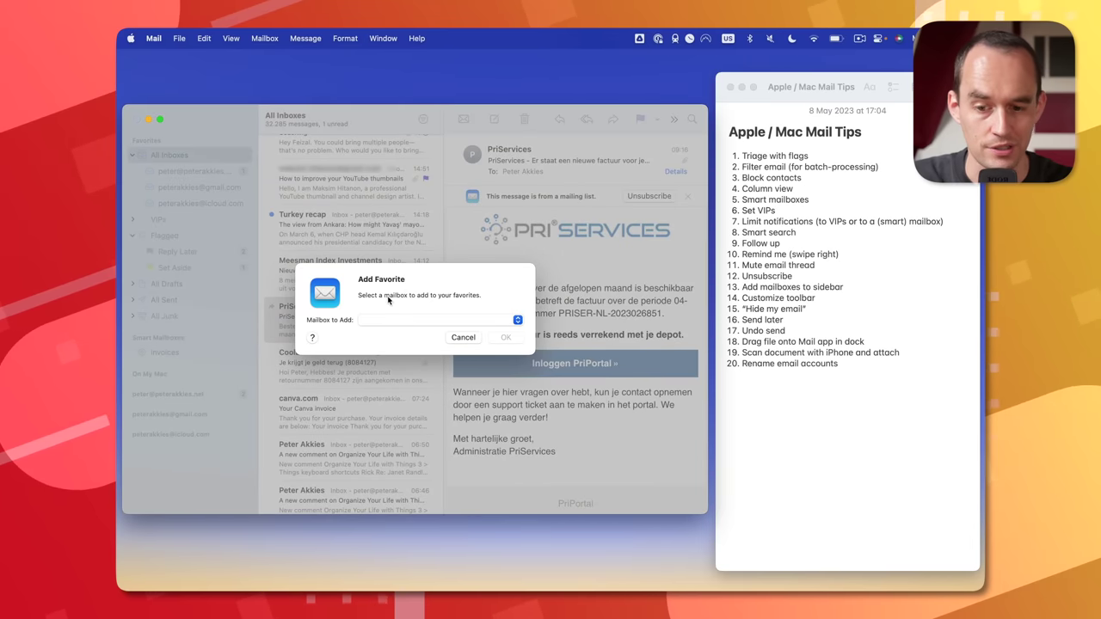
pyautogui.click(387, 320)
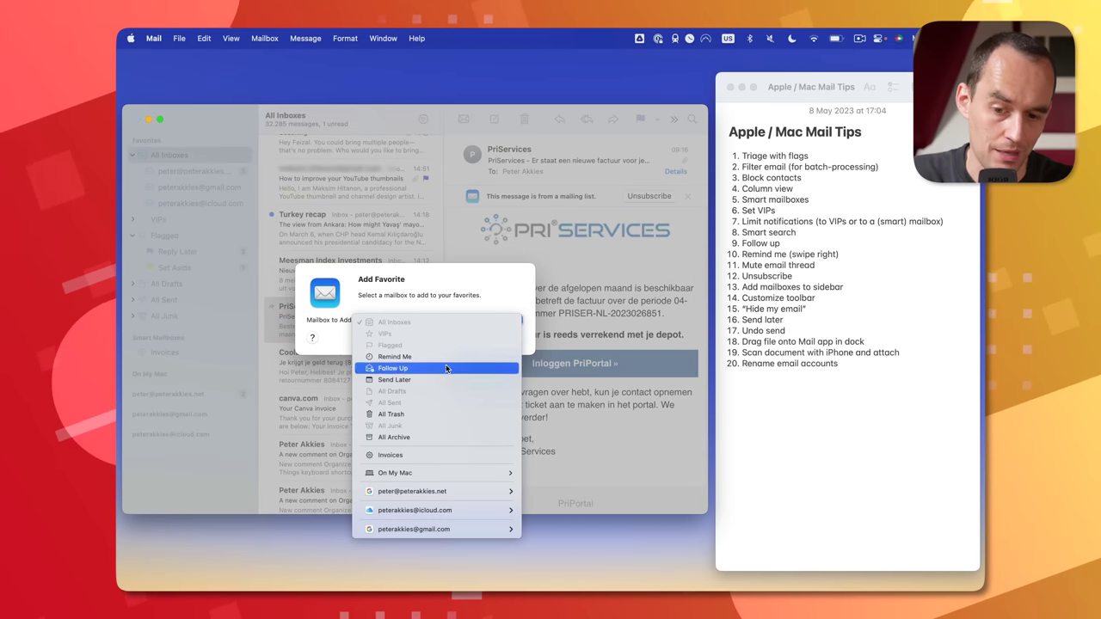
pyautogui.click(408, 368)
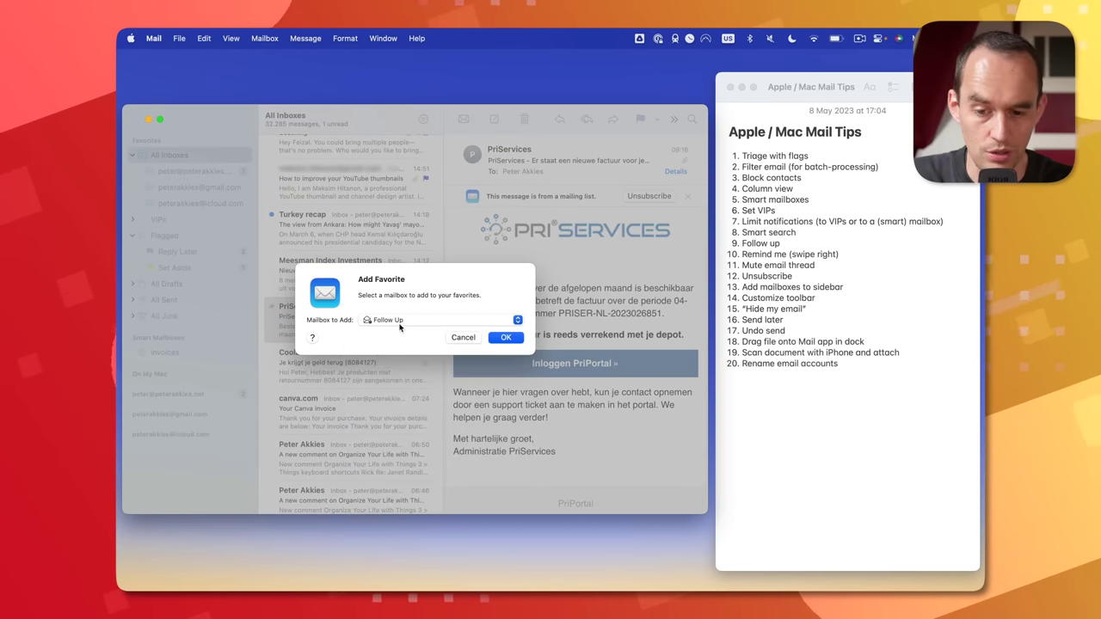
pyautogui.click(506, 338)
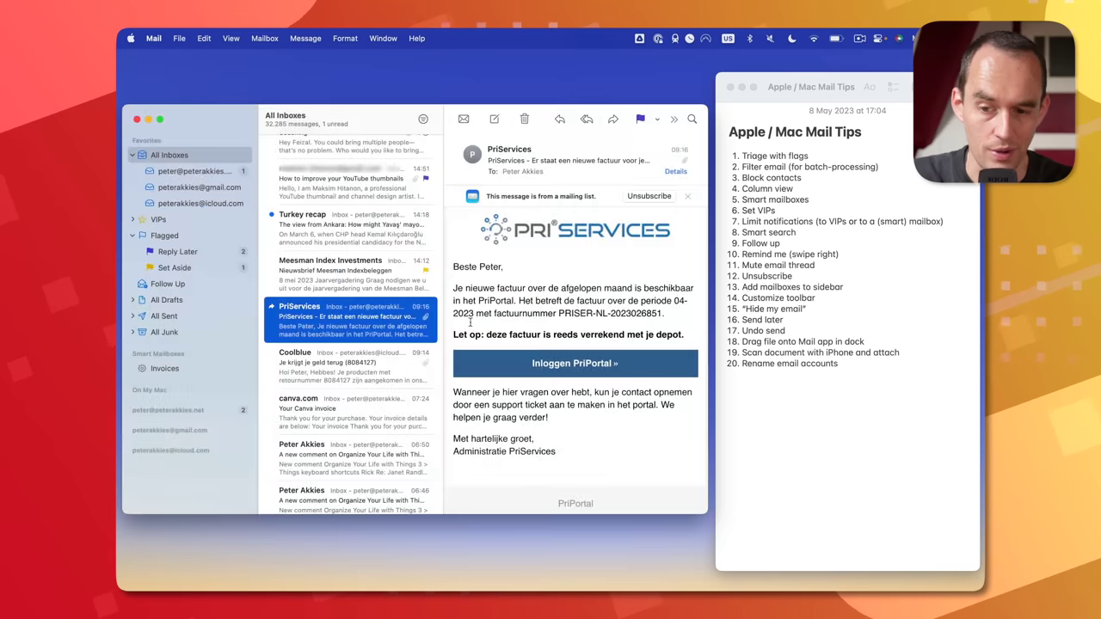
pyautogui.click(196, 283)
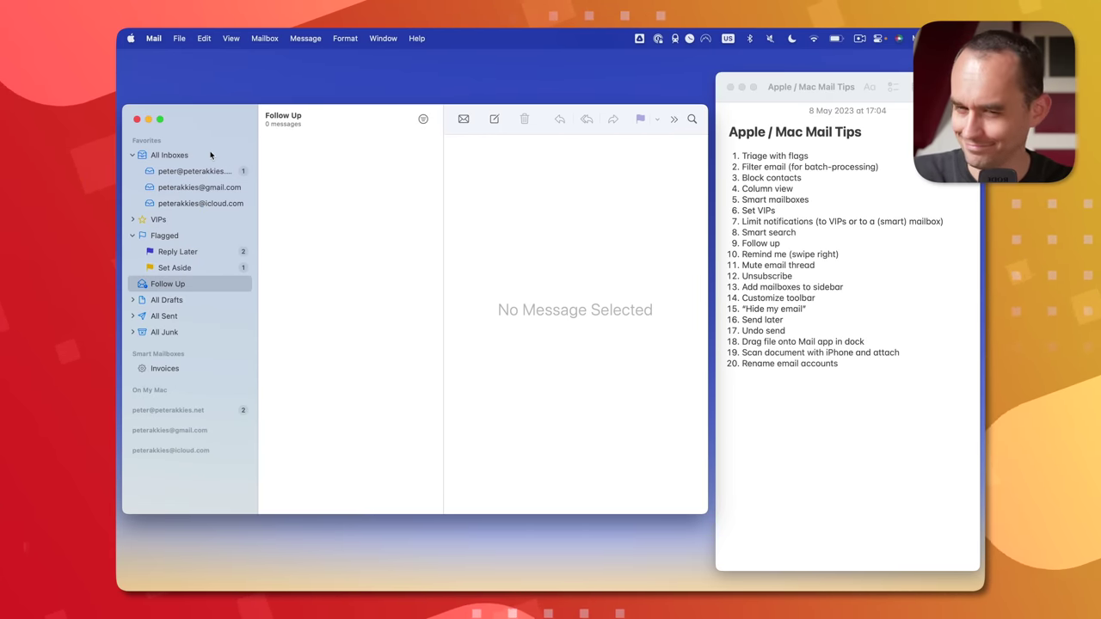
pyautogui.click(168, 155)
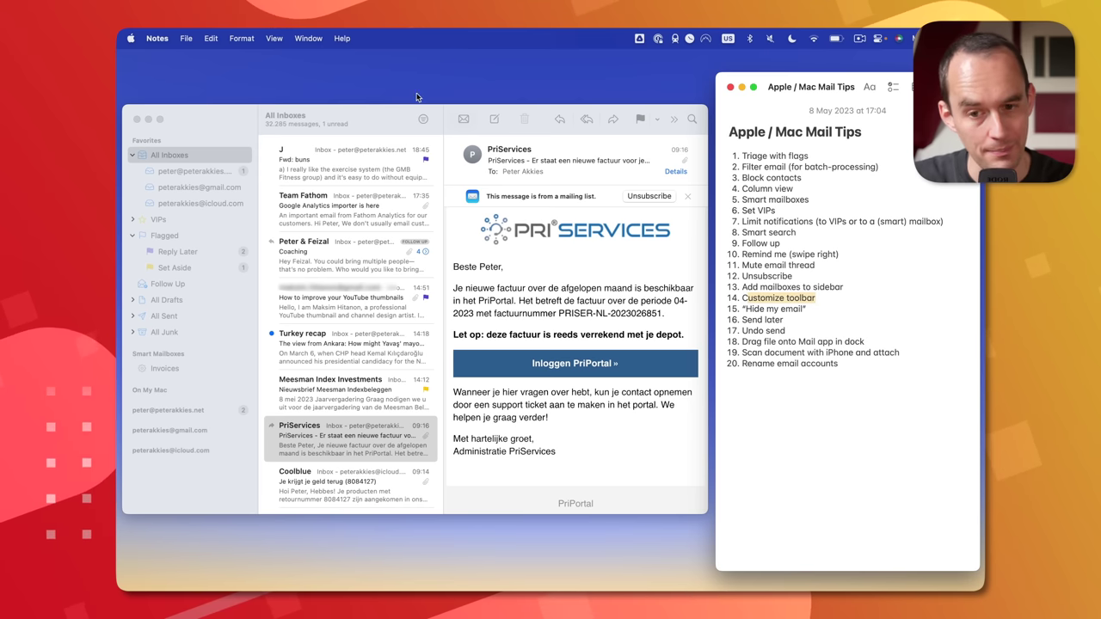
# - Place the Flag button in the toolbar right after Forward using Customize Toolbar
pyautogui.click(389, 115)
pyautogui.rightClick(536, 119)
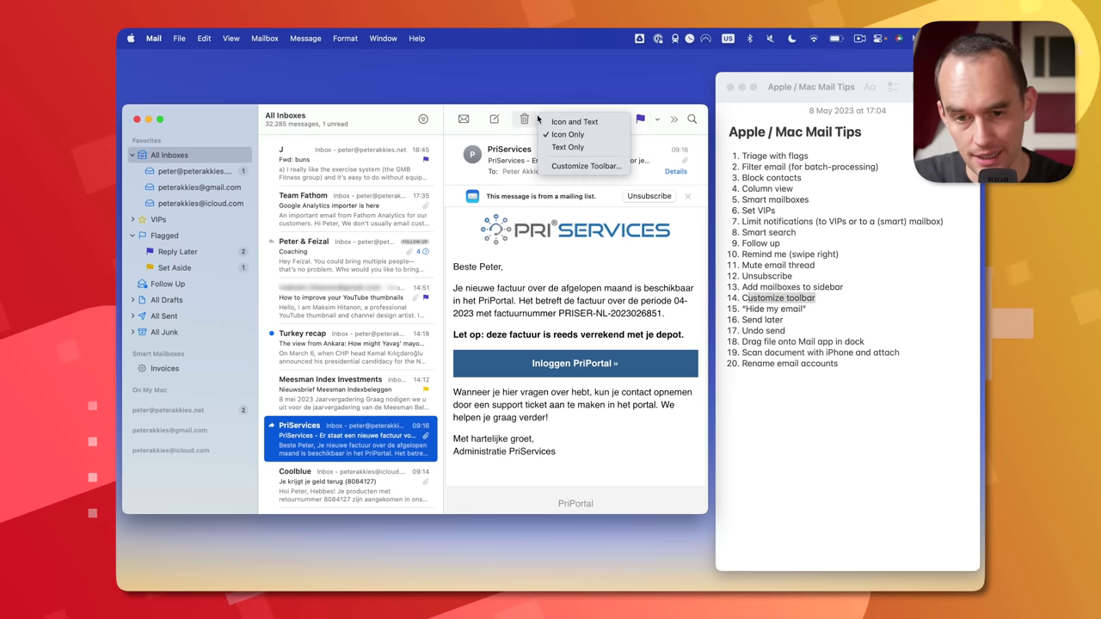
pyautogui.click(569, 165)
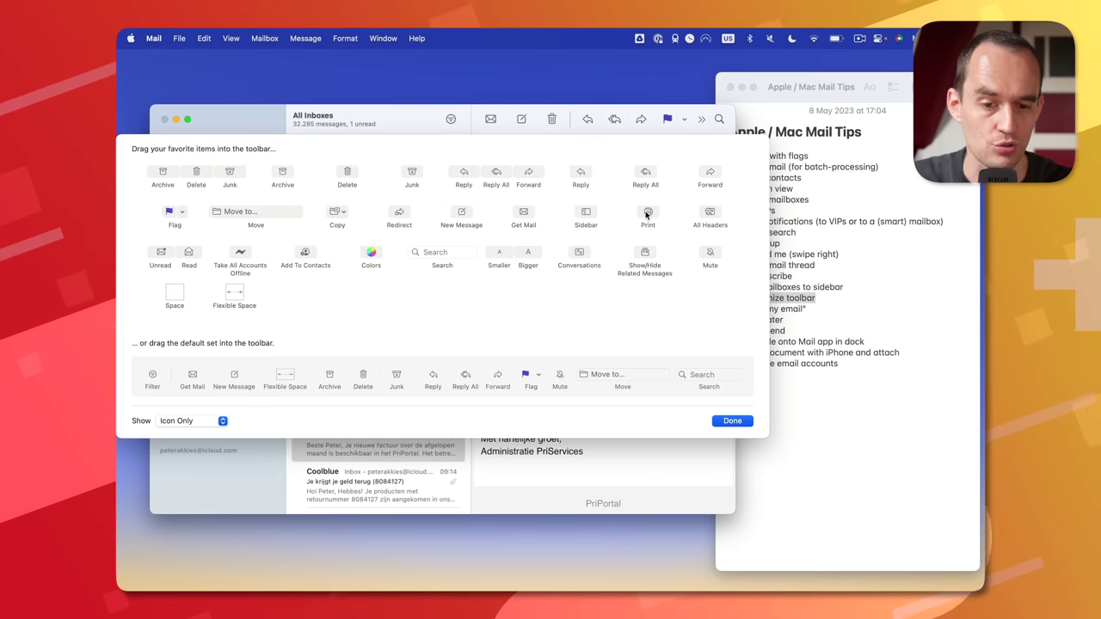
pyautogui.moveTo(621, 122); pyautogui.dragTo(664, 120)
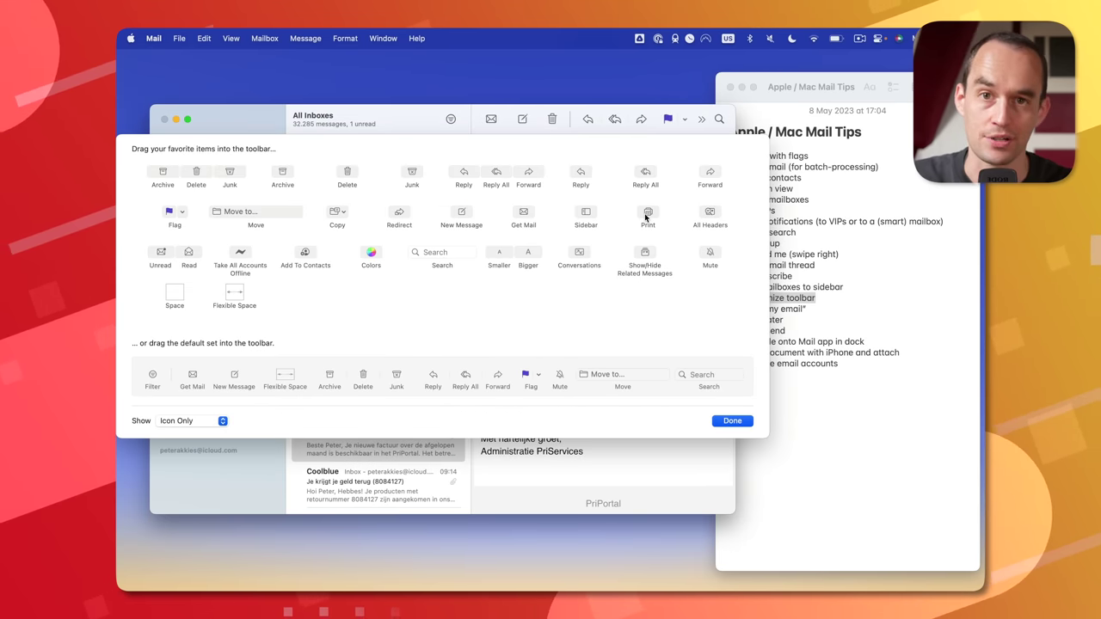
pyautogui.click(731, 421)
pyautogui.click(771, 303)
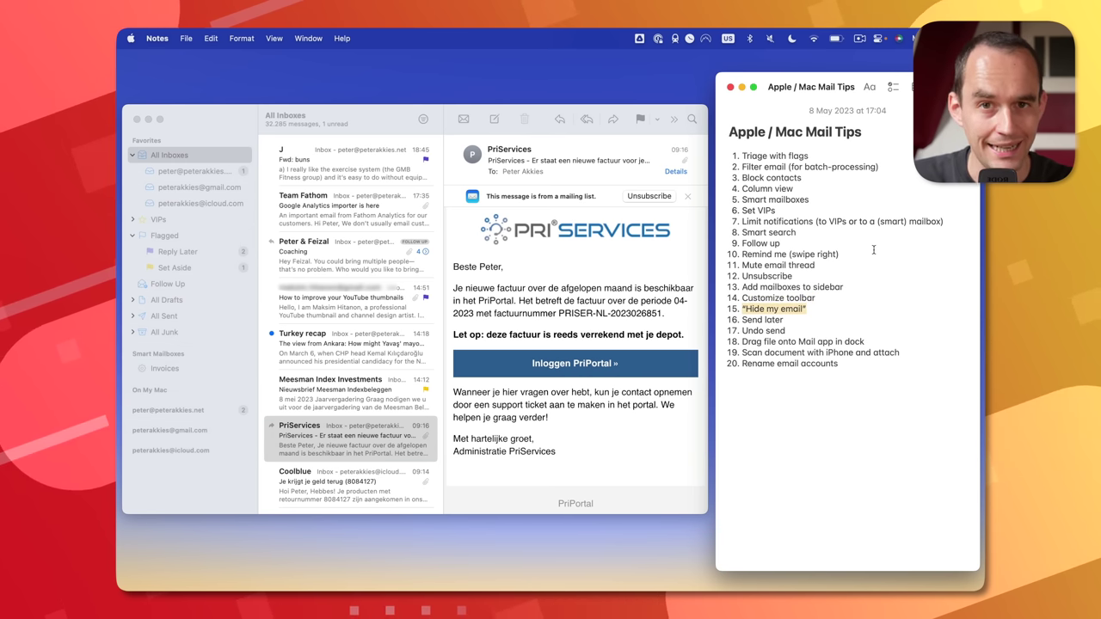
# - Start a new message addressed to the suggested contact
pyautogui.click(391, 138)
pyautogui.press('super+n')
pyautogui.write('pe')
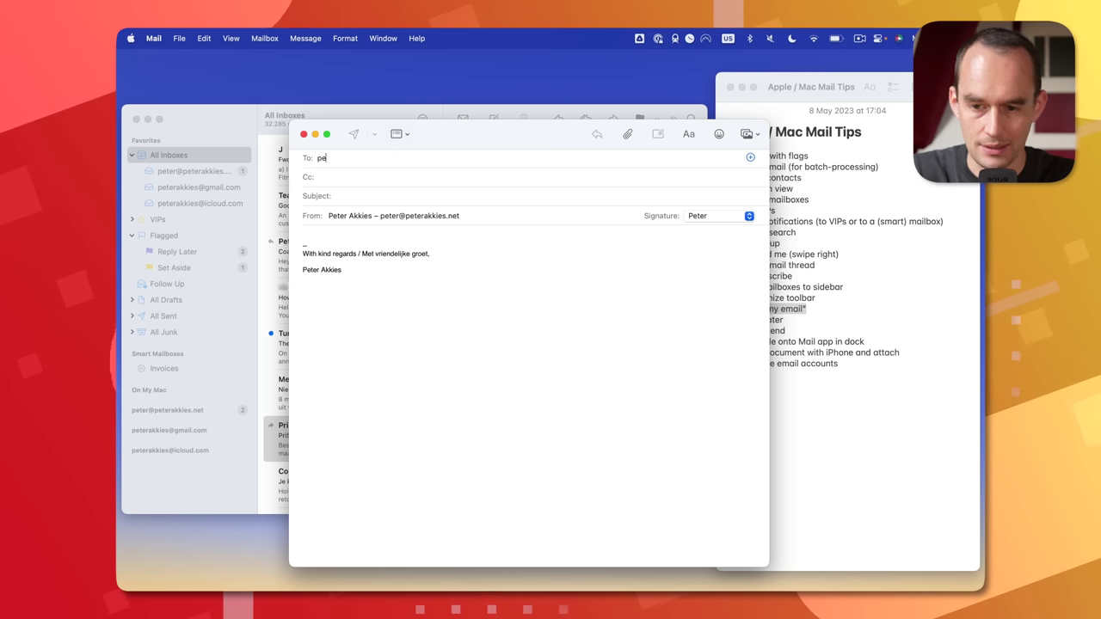
pyautogui.write('ter')
pyautogui.click(378, 178)
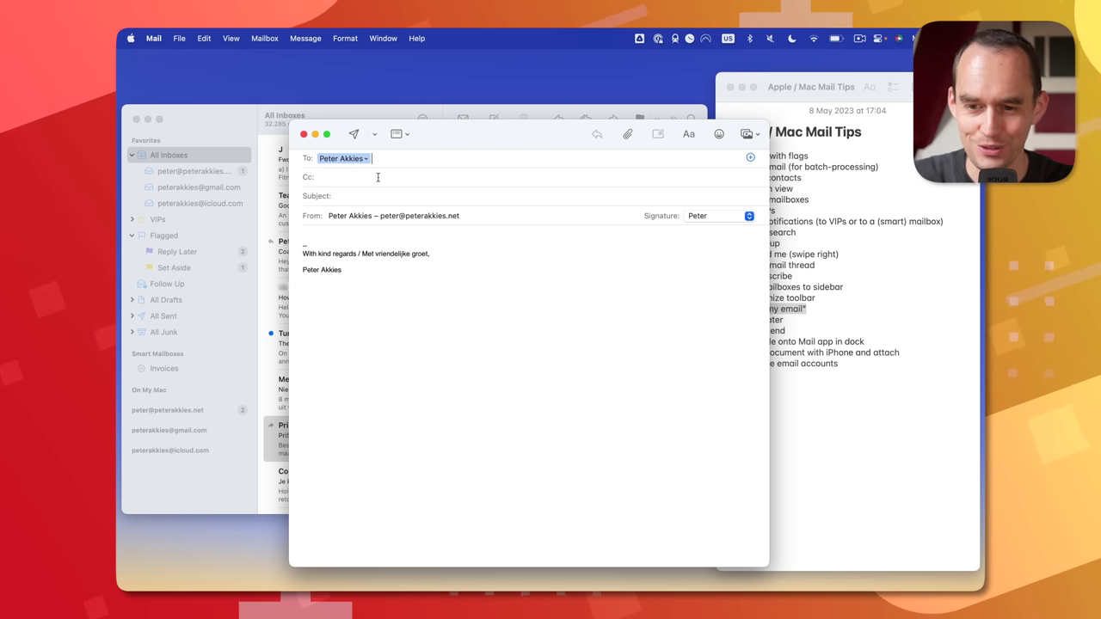
# - Set the sender to a Hide My Email address and dismiss the address-creation error
pyautogui.click(412, 219)
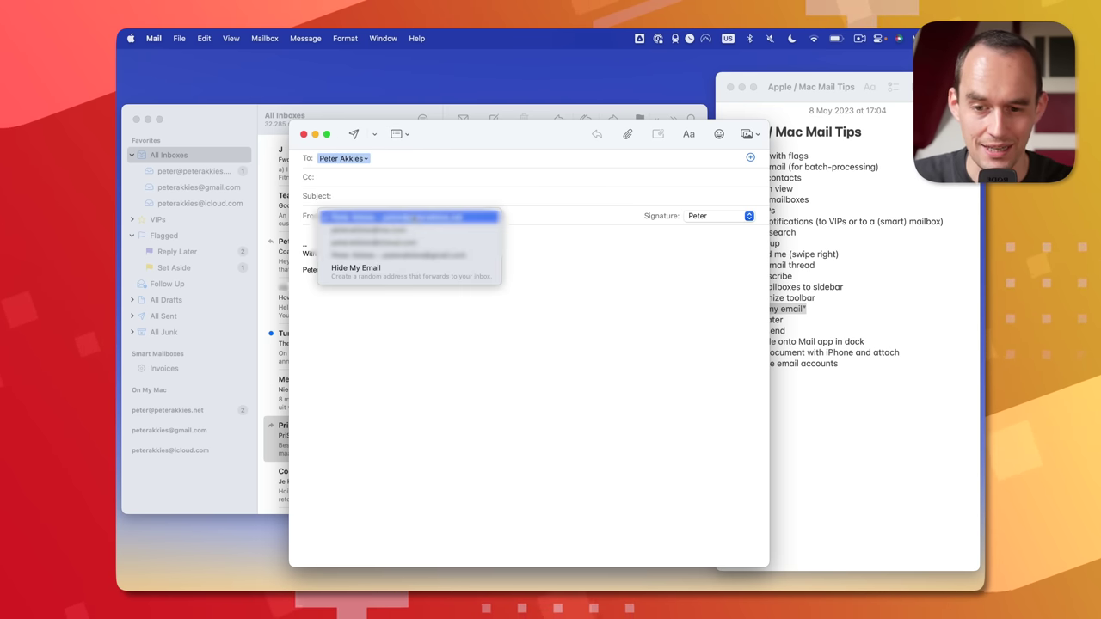
pyautogui.click(438, 280)
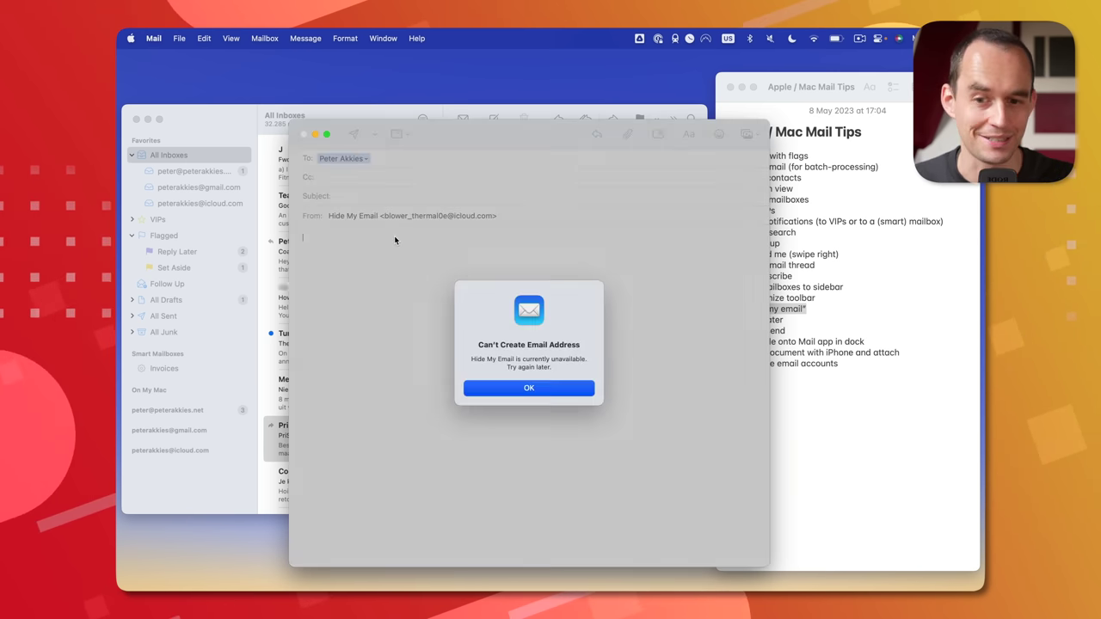
pyautogui.click(529, 388)
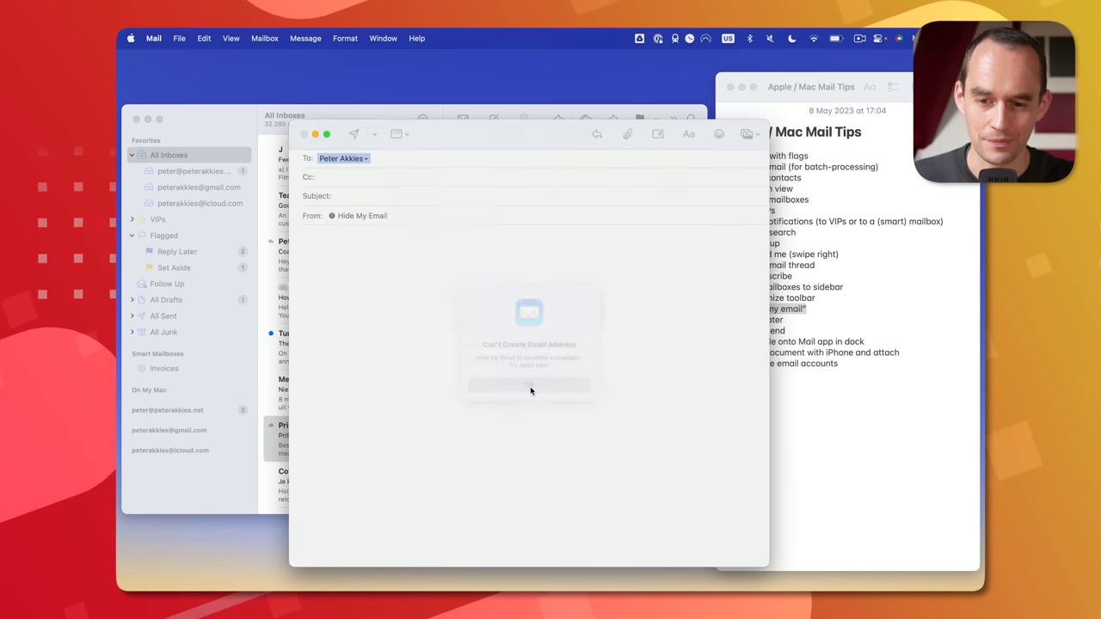
pyautogui.click(362, 215)
pyautogui.click(412, 216)
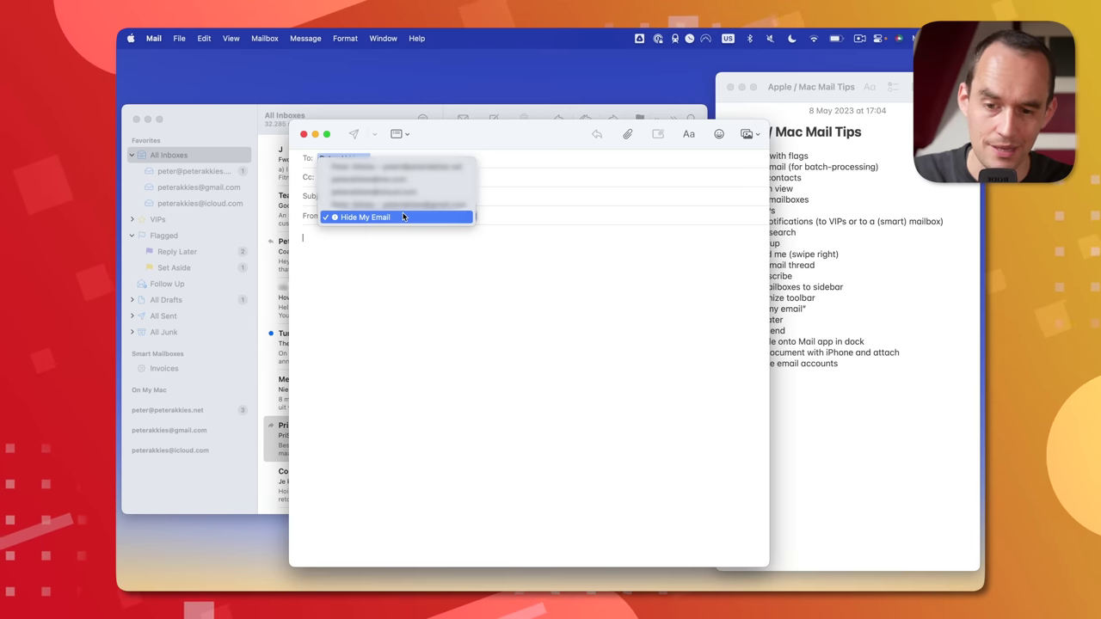
# - Send from the real account address with subject Test, scheduled via Send Later
pyautogui.click(396, 191)
pyautogui.click(409, 196)
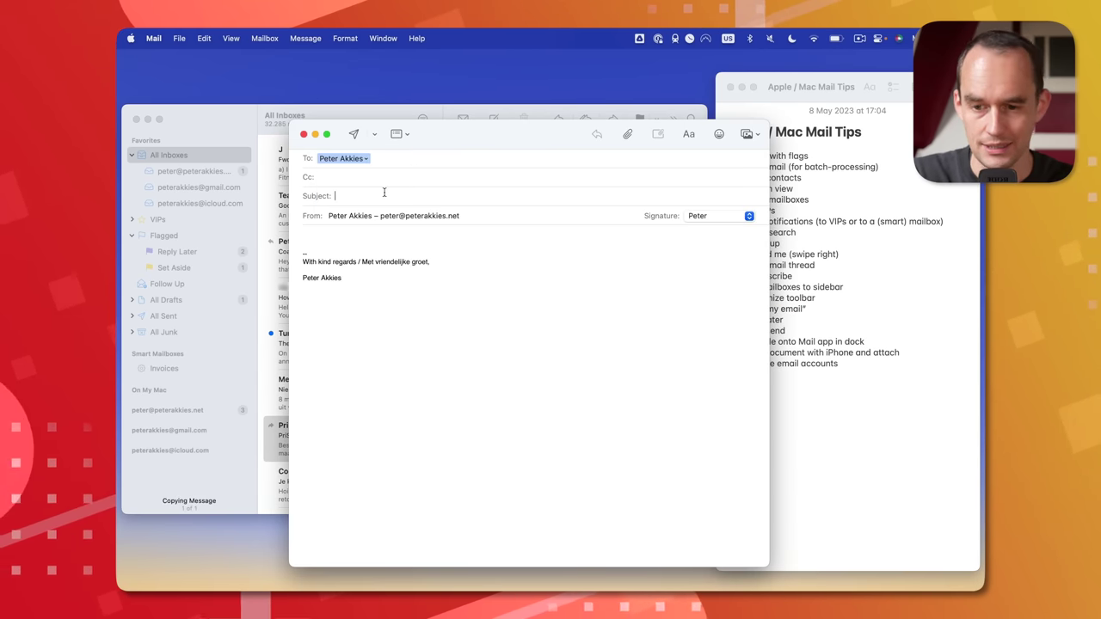
pyautogui.write('Test')
pyautogui.press('Tab')
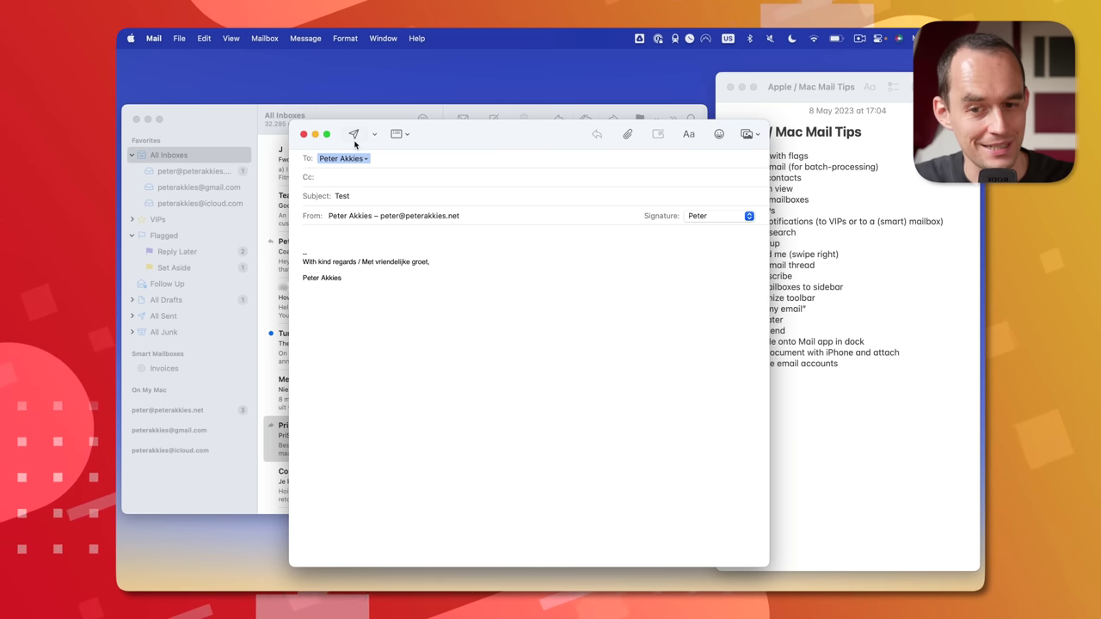
pyautogui.click(375, 135)
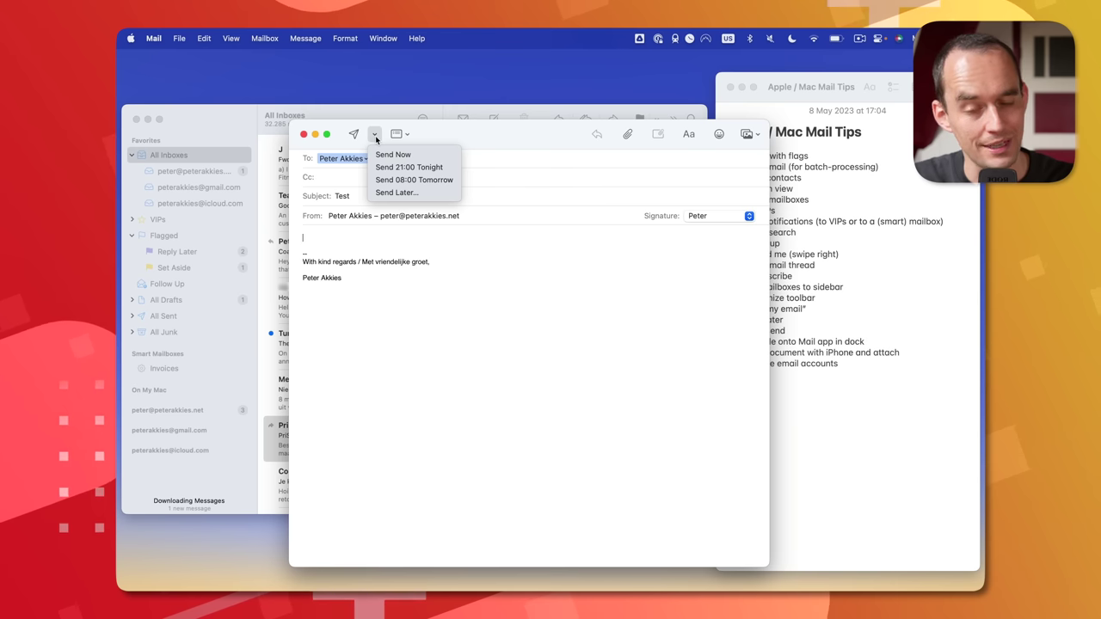
pyautogui.click(440, 194)
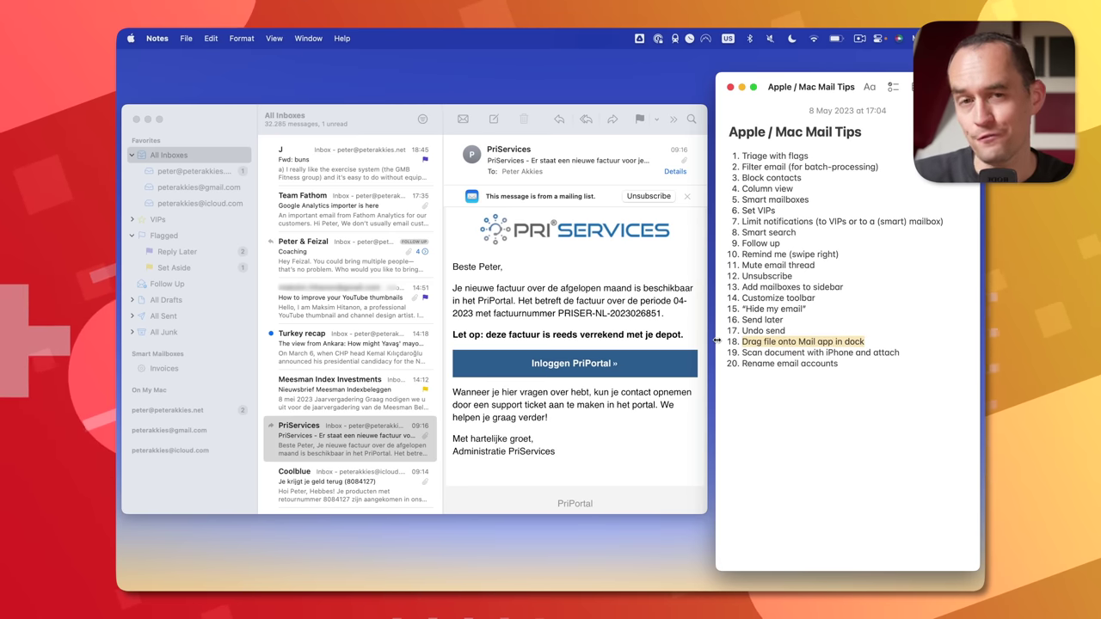
# - Drop the Master Your To-Do List file on Mail's Dock icon to start a message with it attached
pyautogui.click(743, 88)
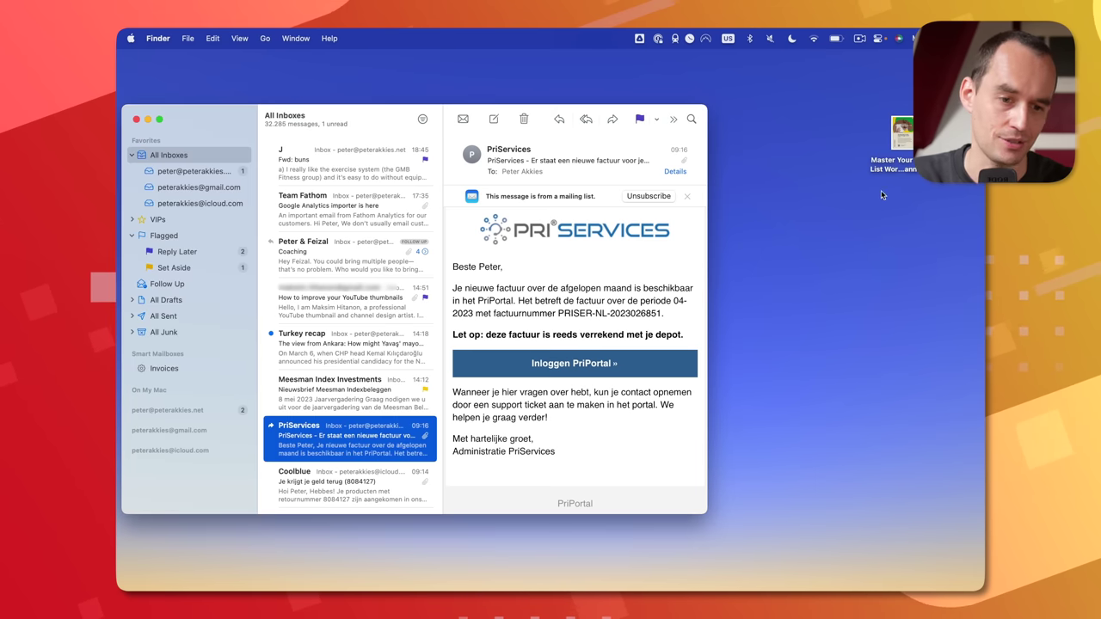
pyautogui.click(501, 146)
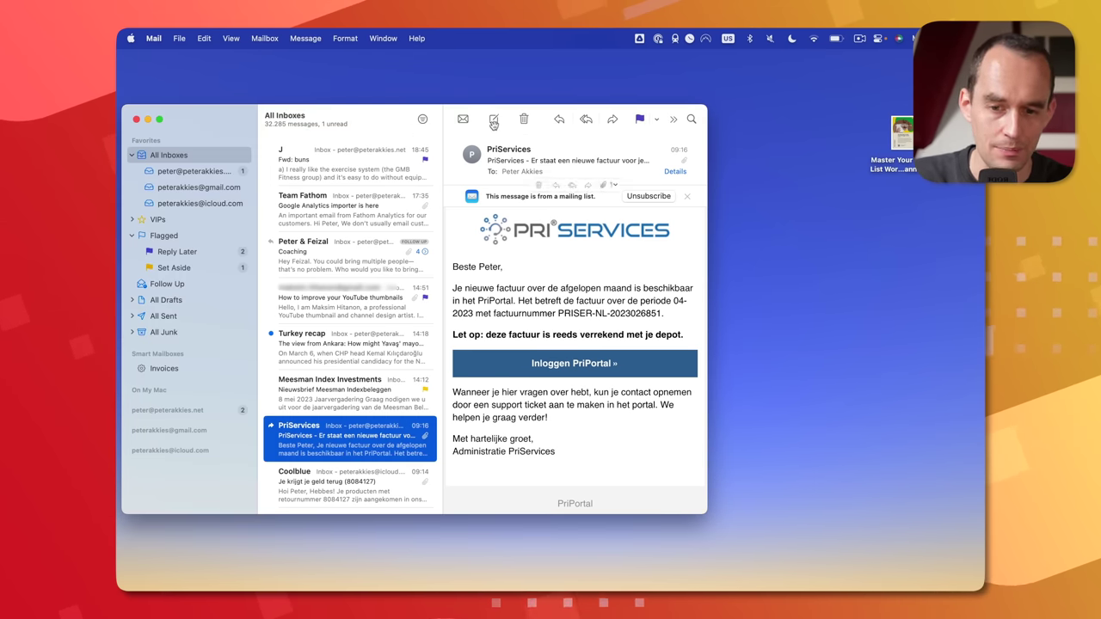
pyautogui.moveTo(901, 135); pyautogui.dragTo(135, 142)
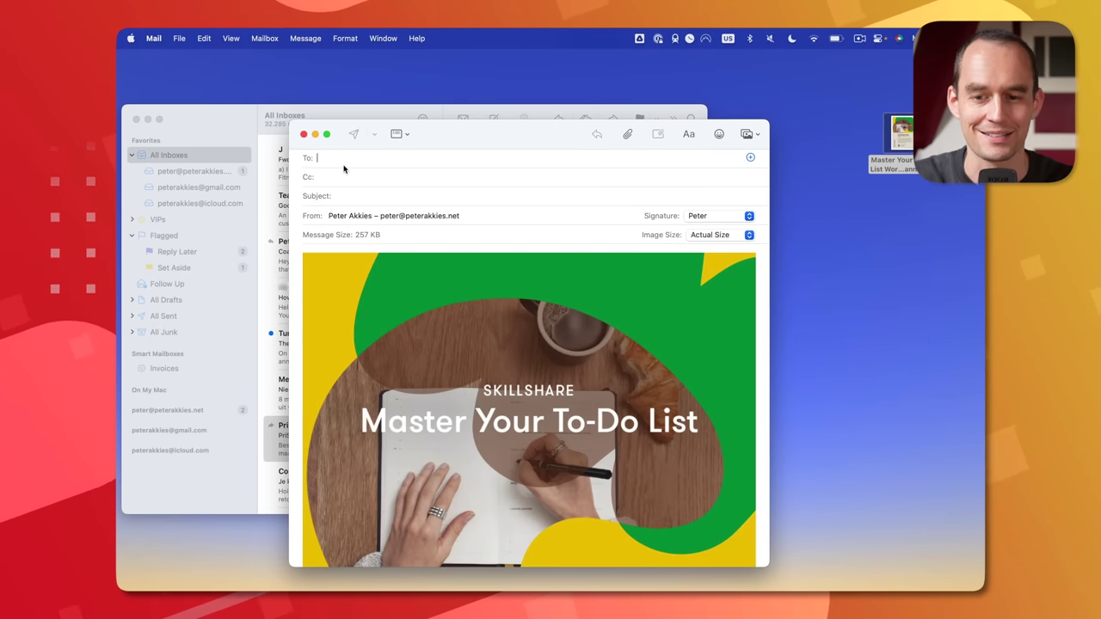
# - Close that message without saving a draft and bring the tips note back
pyautogui.press('cmd+w')
pyautogui.click(526, 388)
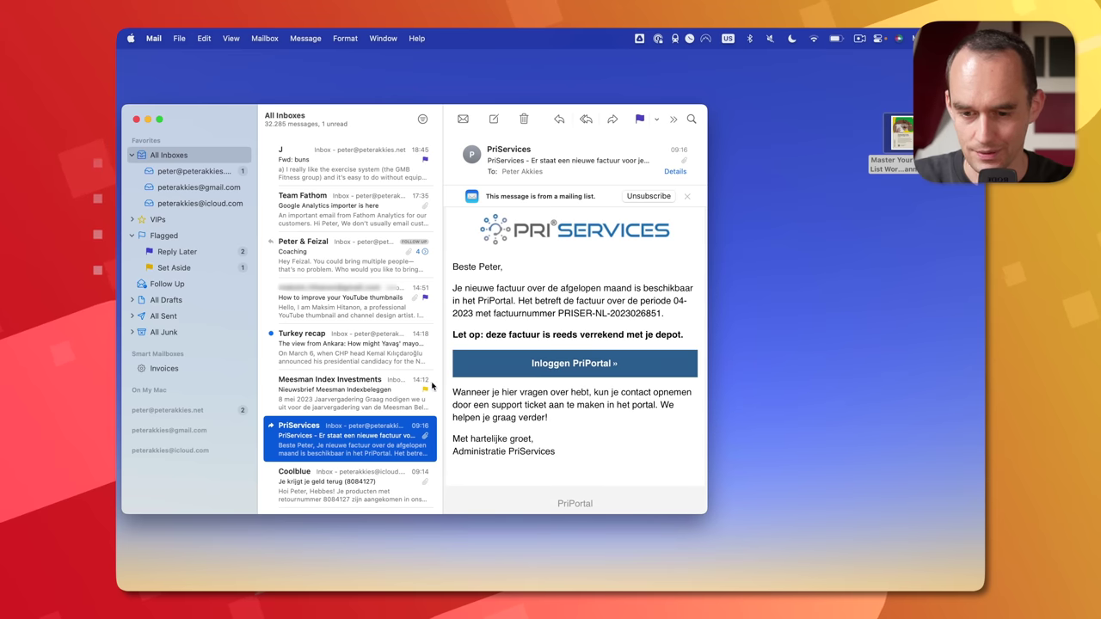
pyautogui.moveTo(133, 503)
pyautogui.press('super+Tab')
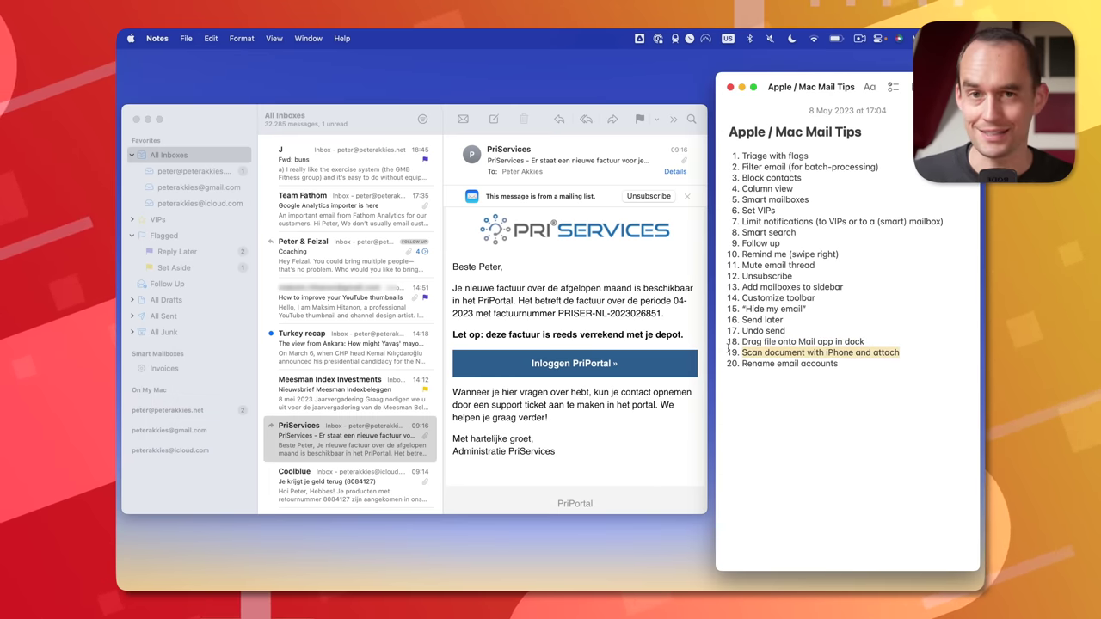
# - Start a new message addressed to the suggested contact's address
pyautogui.click(231, 125)
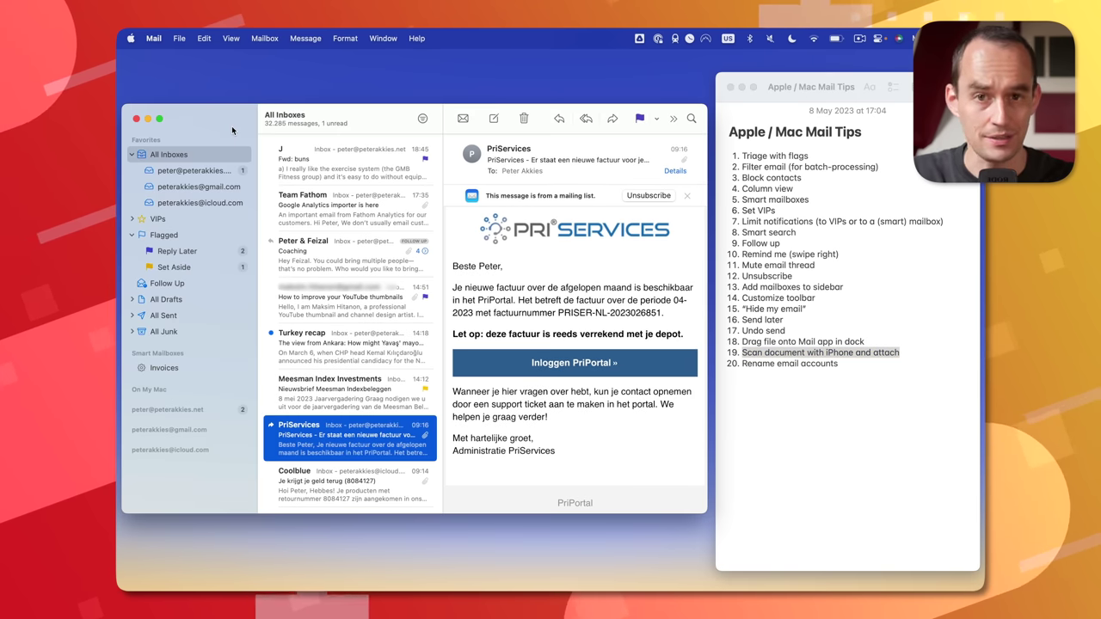
pyautogui.press('super+n')
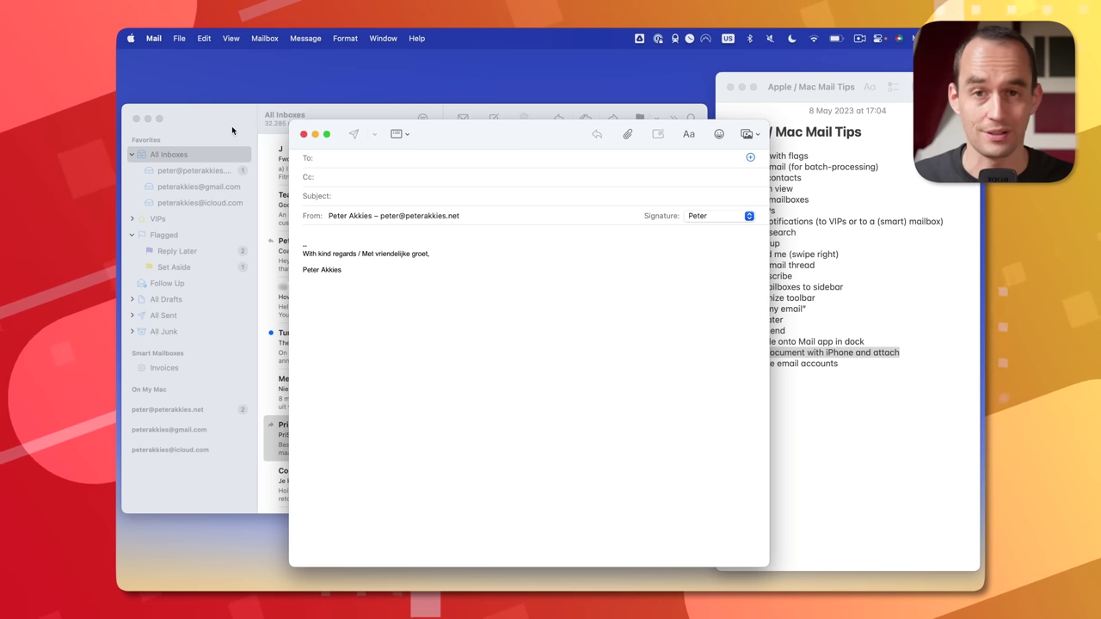
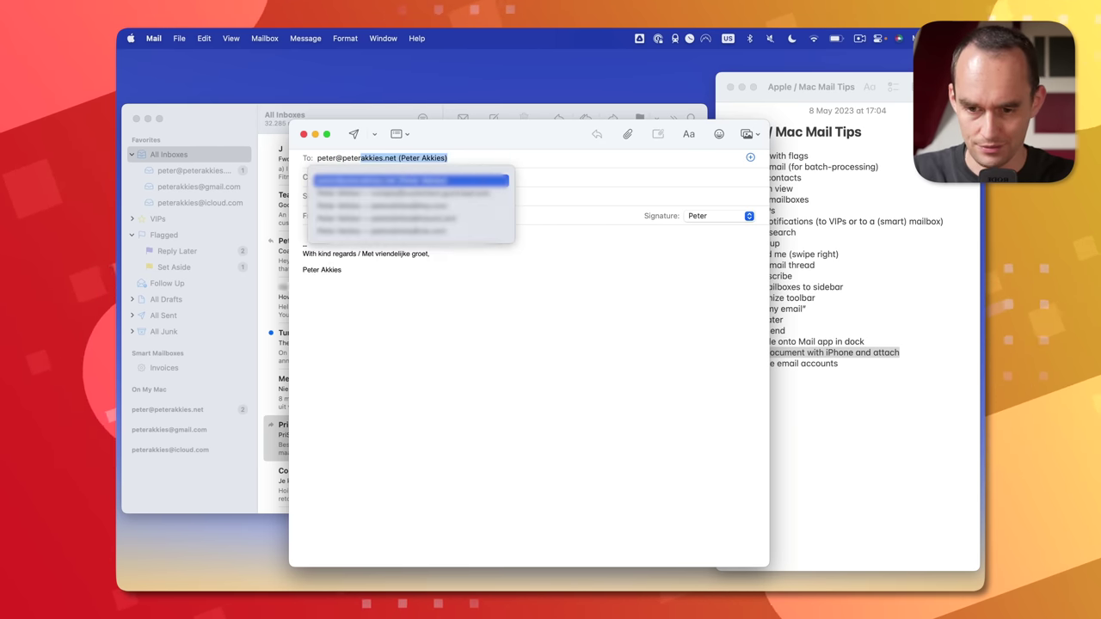
pyautogui.press('Return')
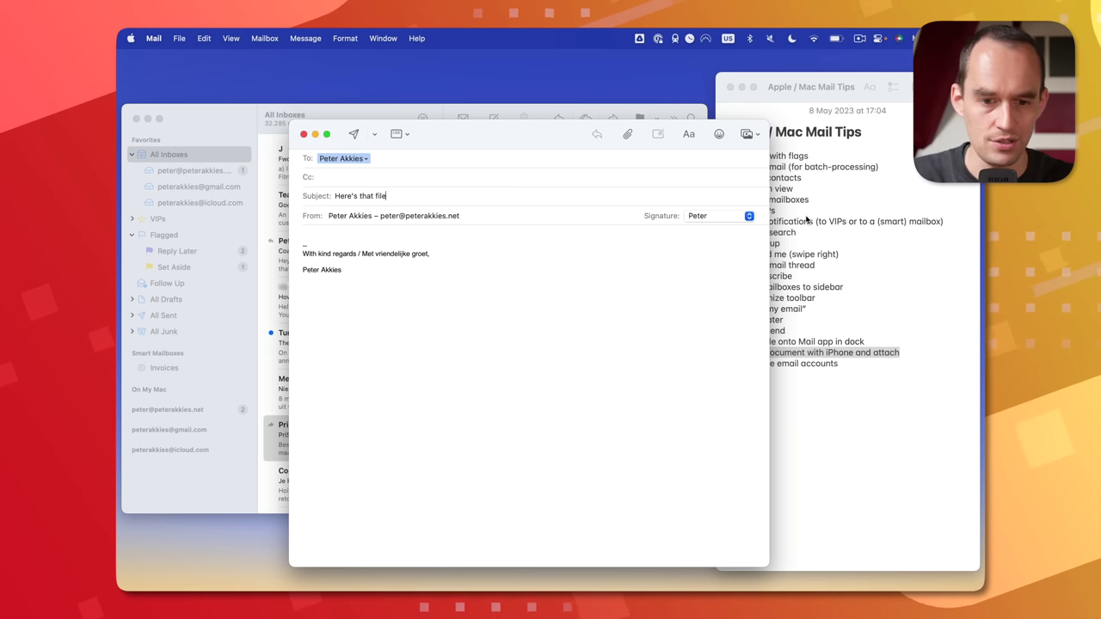
# - Insert an iPhone-scanned document into the message body with Scan Documents from iPhone
pyautogui.click(756, 136)
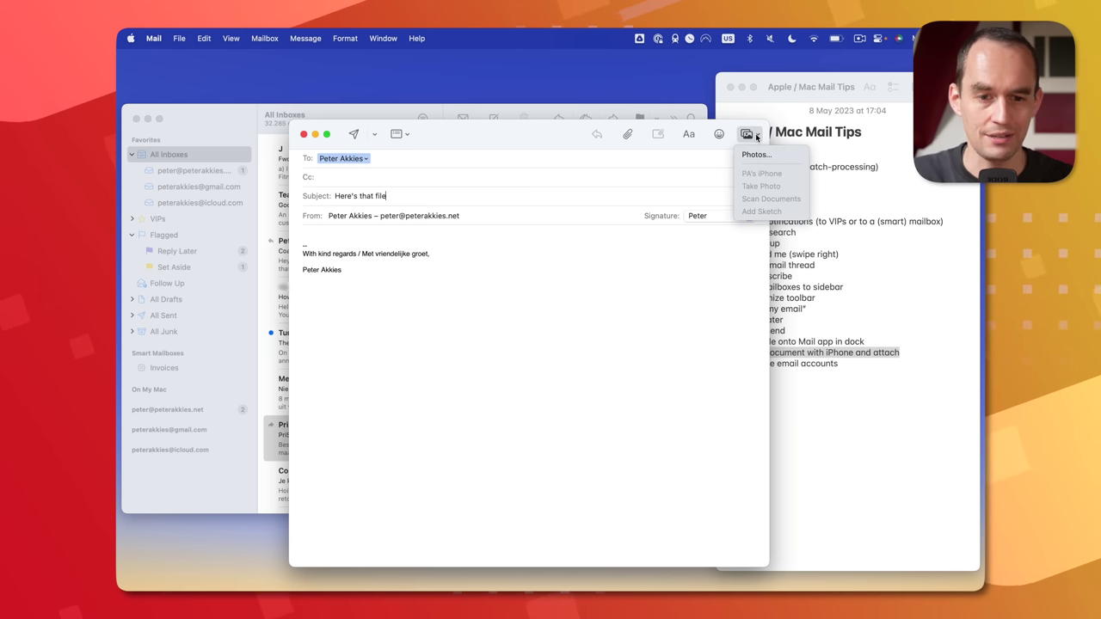
pyautogui.click(640, 246)
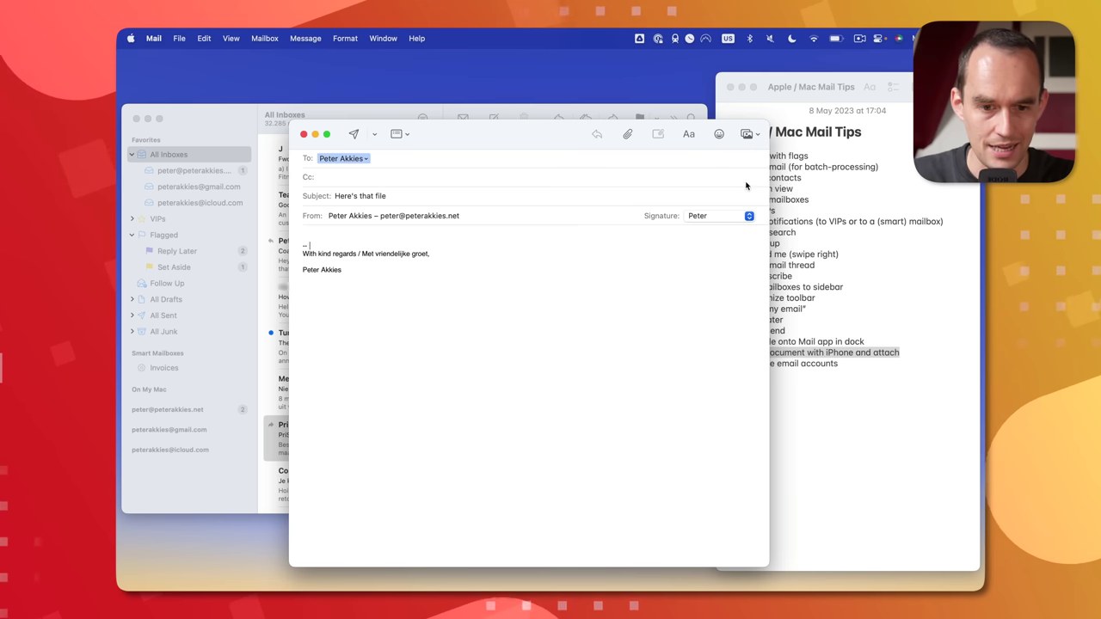
pyautogui.click(749, 135)
pyautogui.click(770, 199)
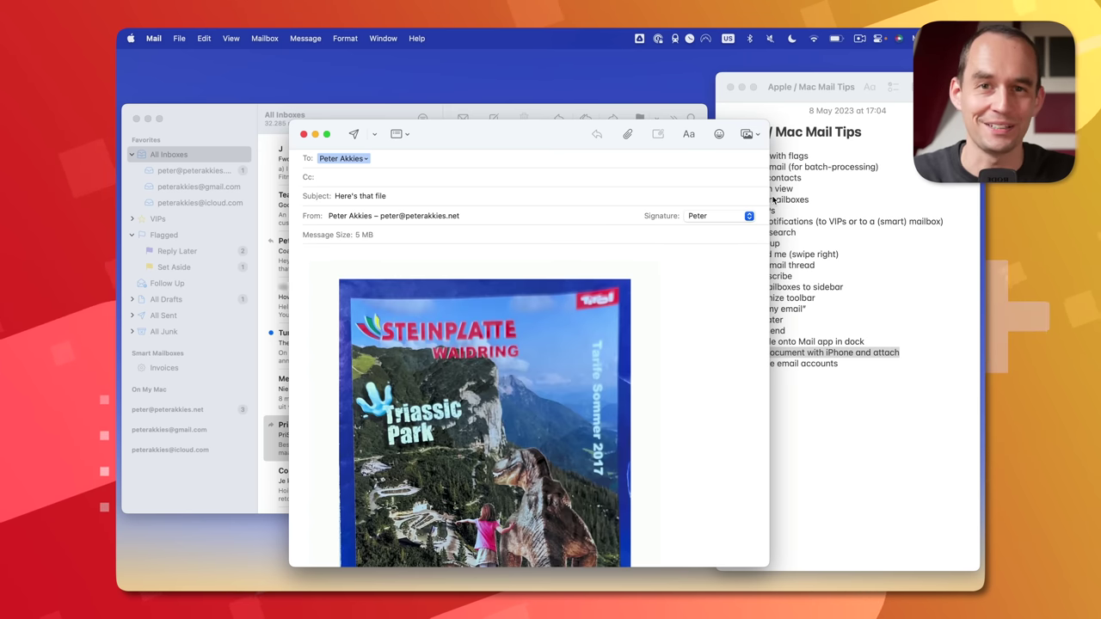
# - Close the message without saving the draft and bring the tips note forward
pyautogui.click(305, 134)
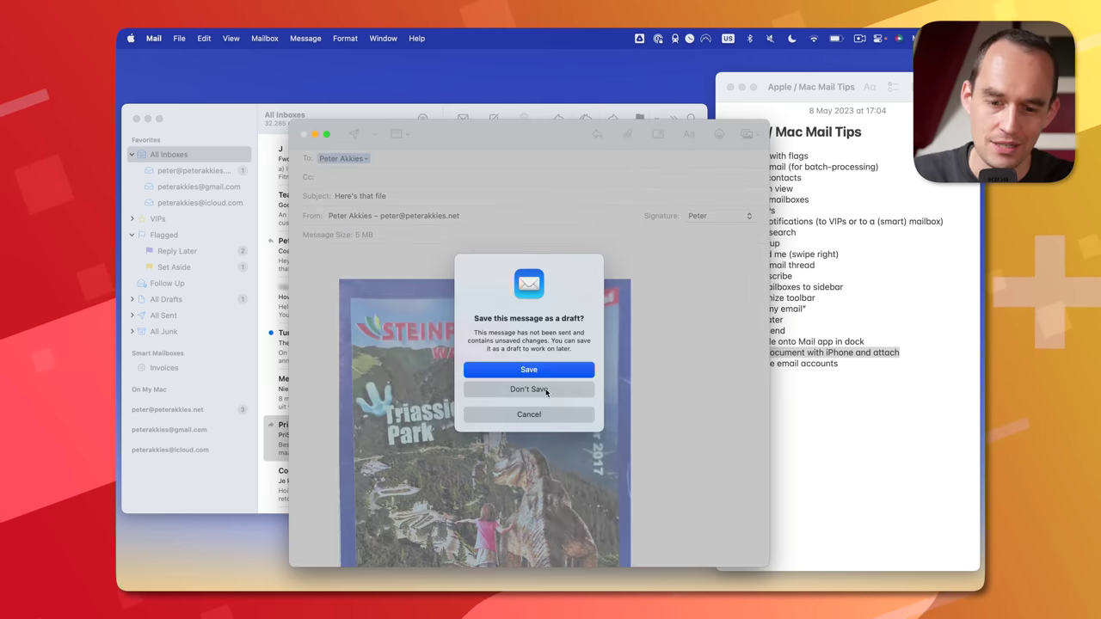
pyautogui.click(543, 392)
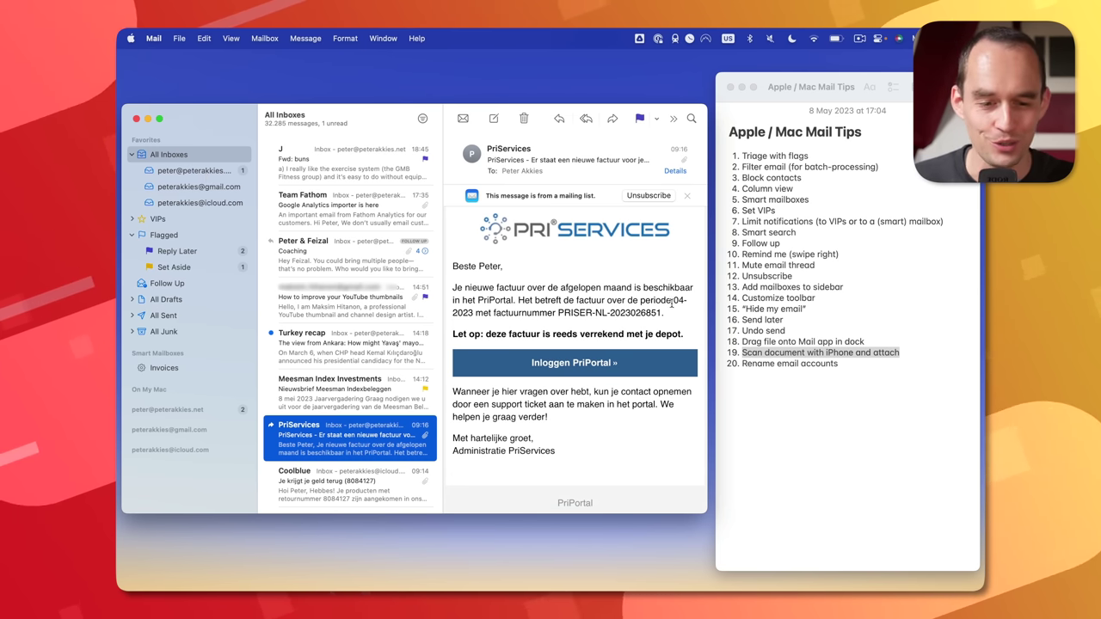
pyautogui.click(799, 373)
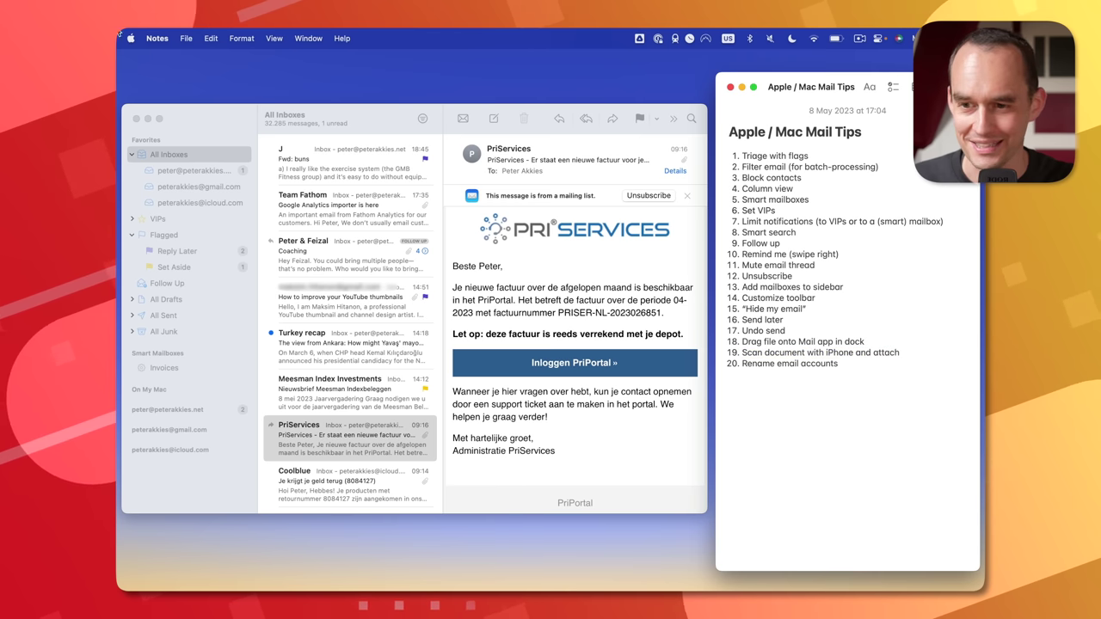
# - In Accounts settings, keep Personal and rename the other two accounts' descriptions to Work and Volunteering
pyautogui.click(186, 119)
pyautogui.click(153, 38)
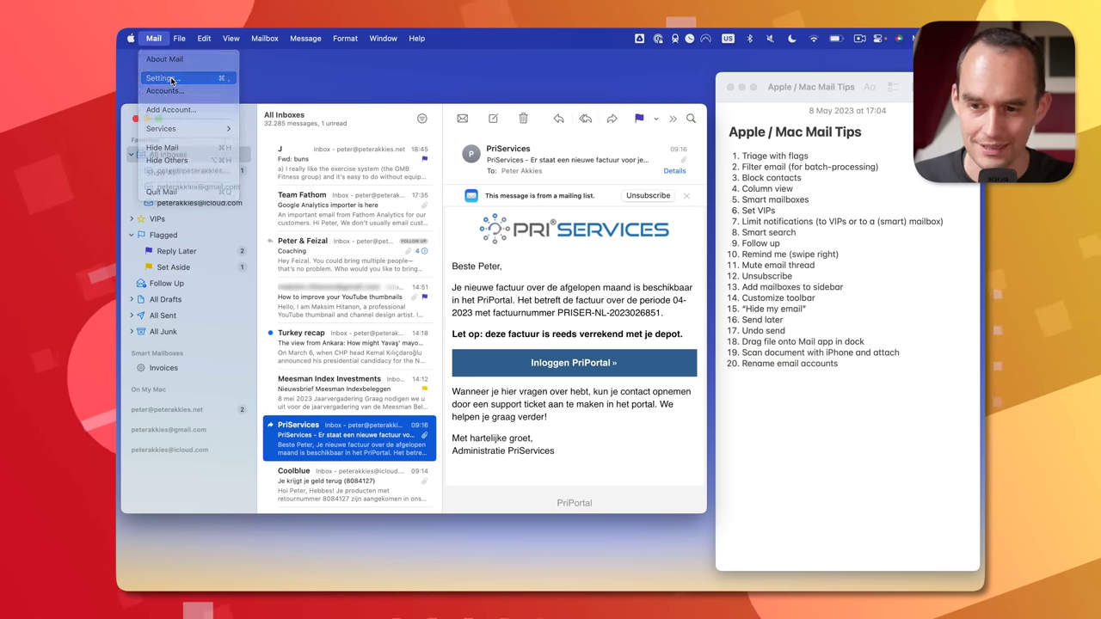
pyautogui.click(163, 77)
pyautogui.click(405, 166)
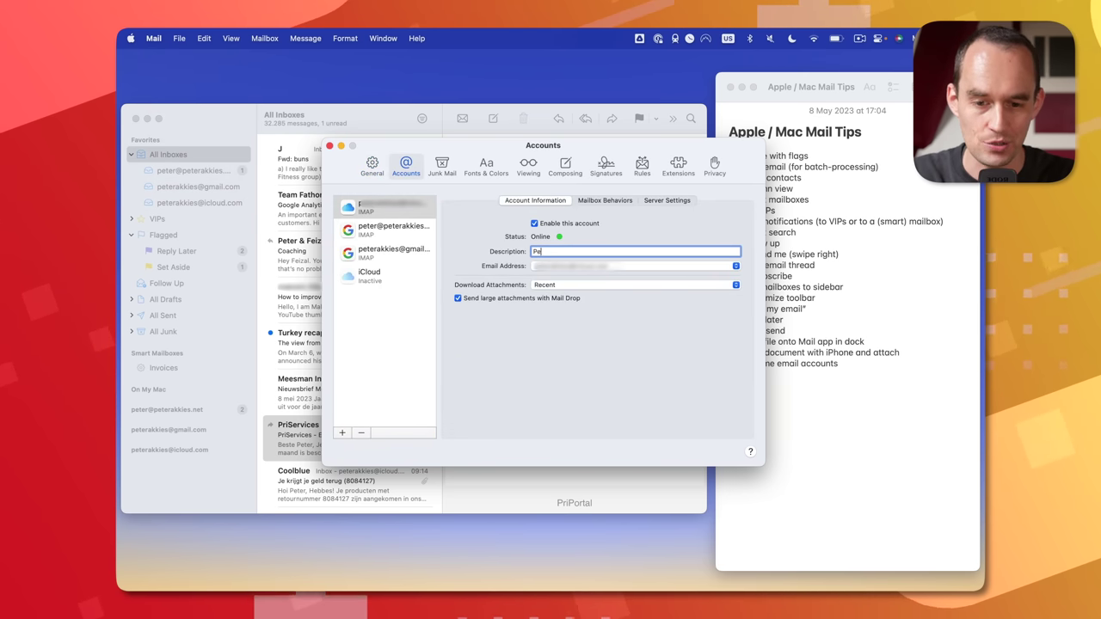
pyautogui.click(391, 230)
pyautogui.write('Wo')
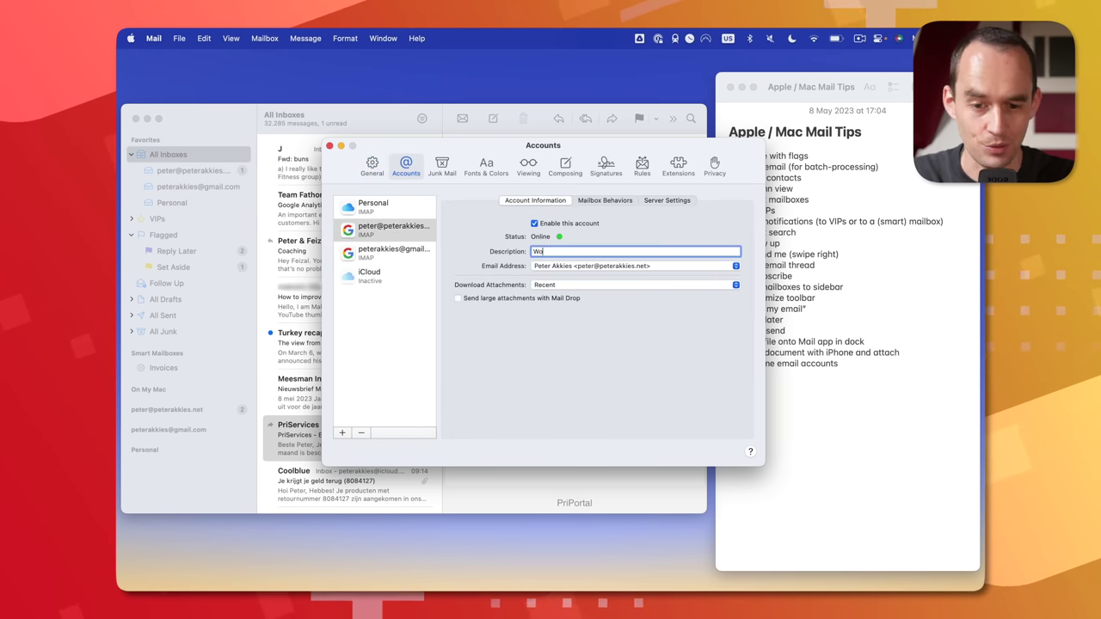
pyautogui.write('rk')
pyautogui.click(392, 252)
pyautogui.write('V')
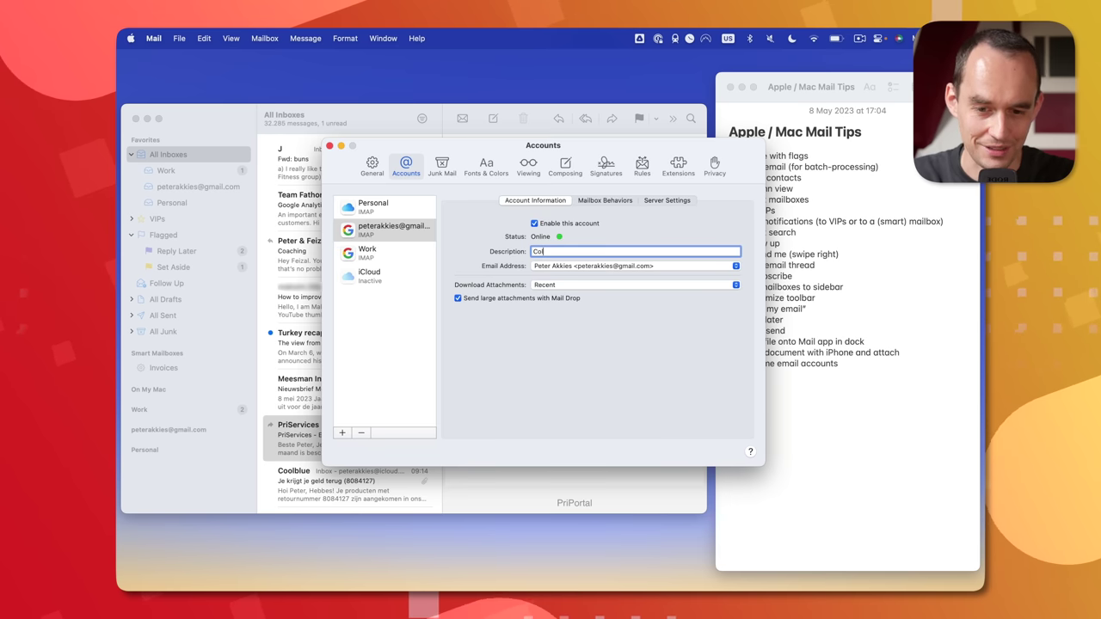
pyautogui.write('olunteering')
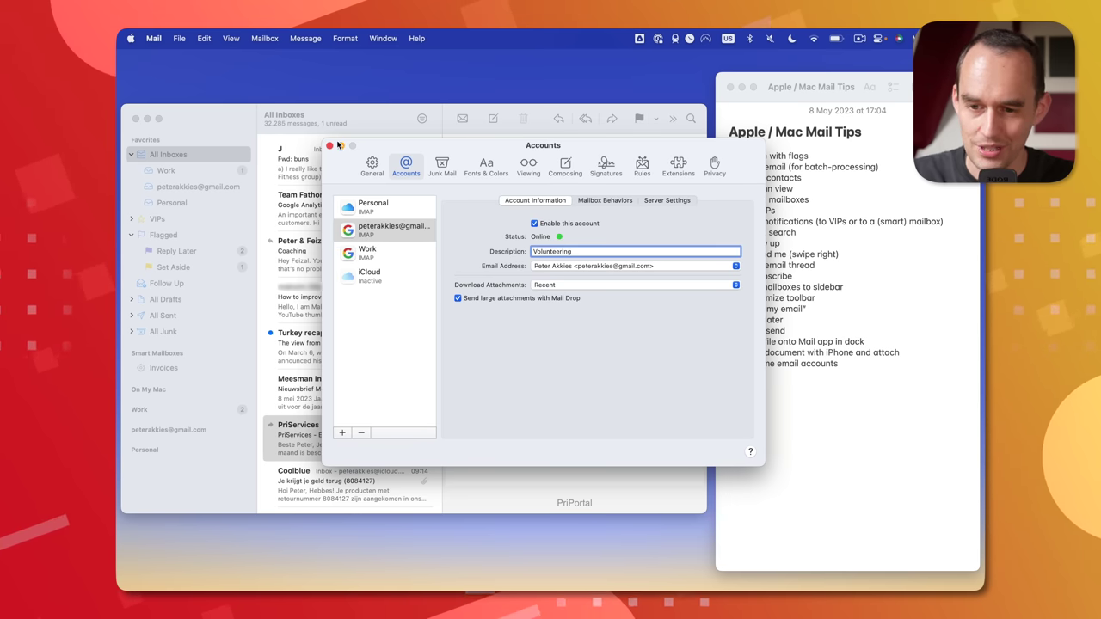
pyautogui.click(327, 146)
# - Check the renamed Volunteering and Work inboxes, then return to All Inboxes
pyautogui.click(178, 186)
pyautogui.click(202, 170)
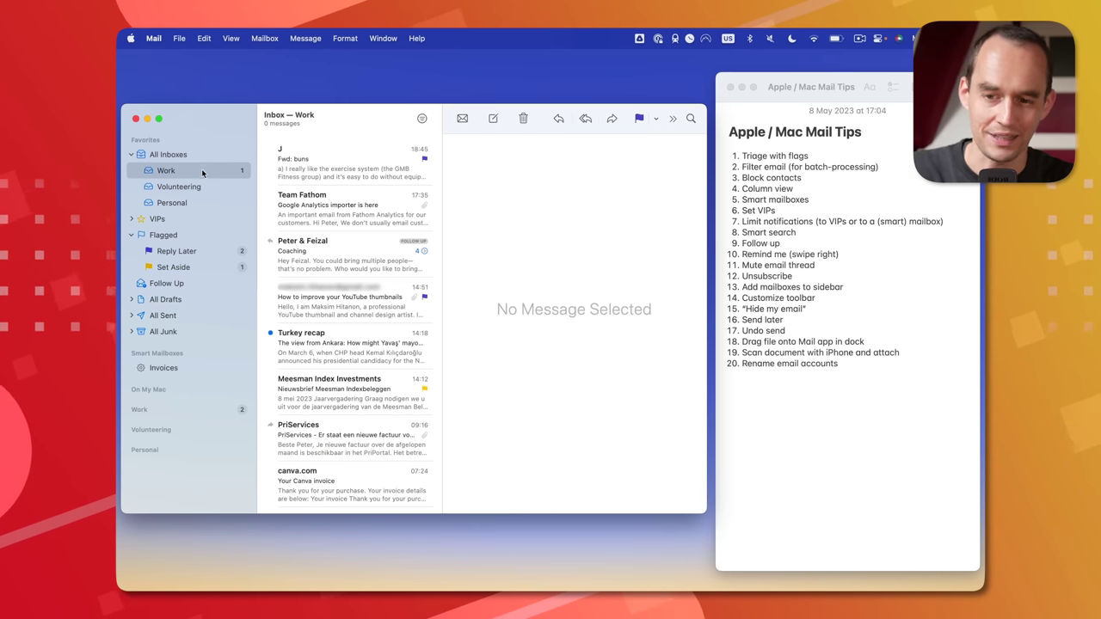
pyautogui.click(198, 157)
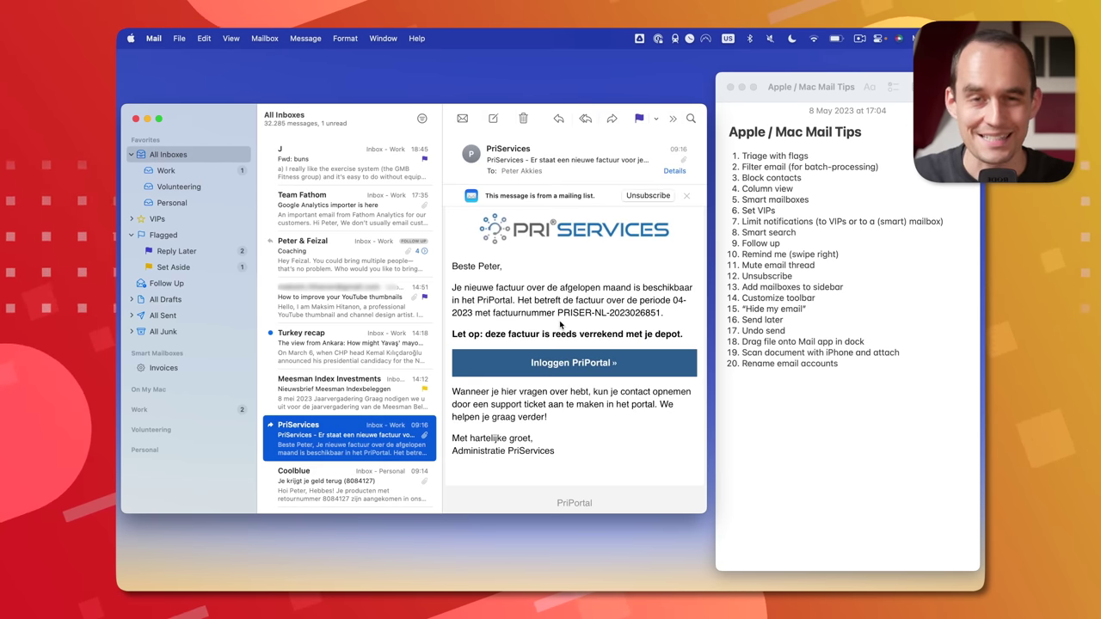